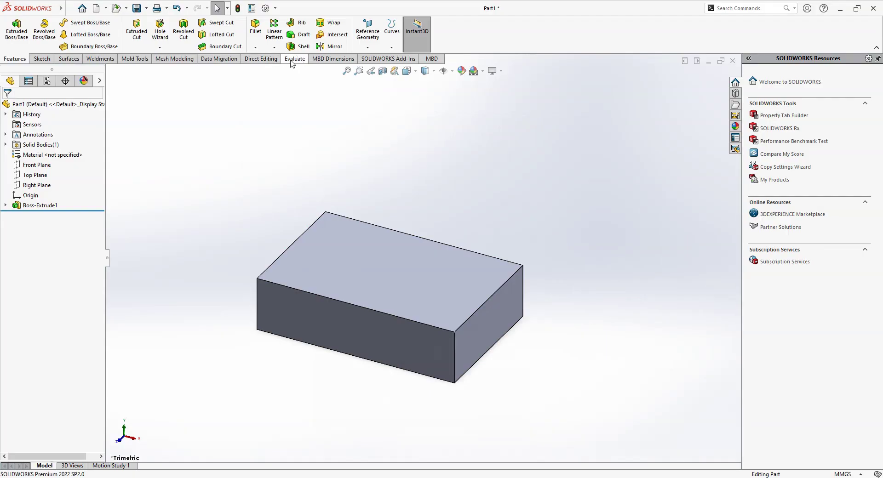
Step: Offset the block's top face upward by 20 mm with Move Face
click(258, 58)
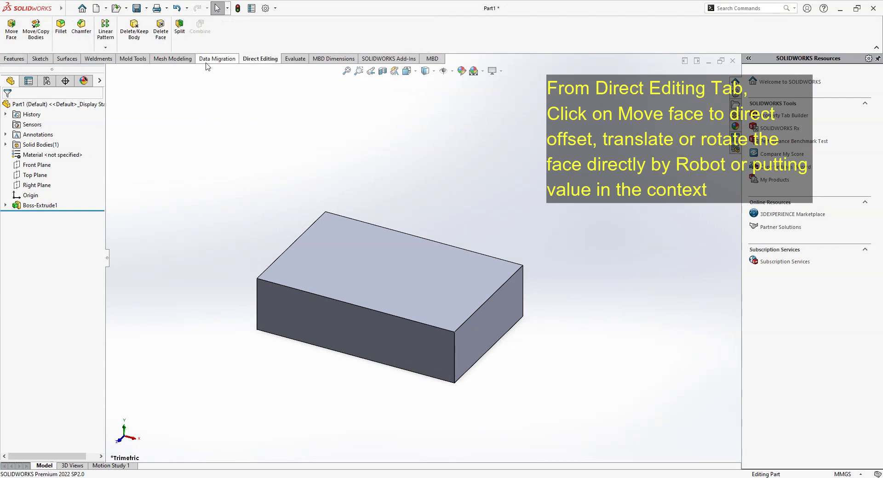
click(12, 29)
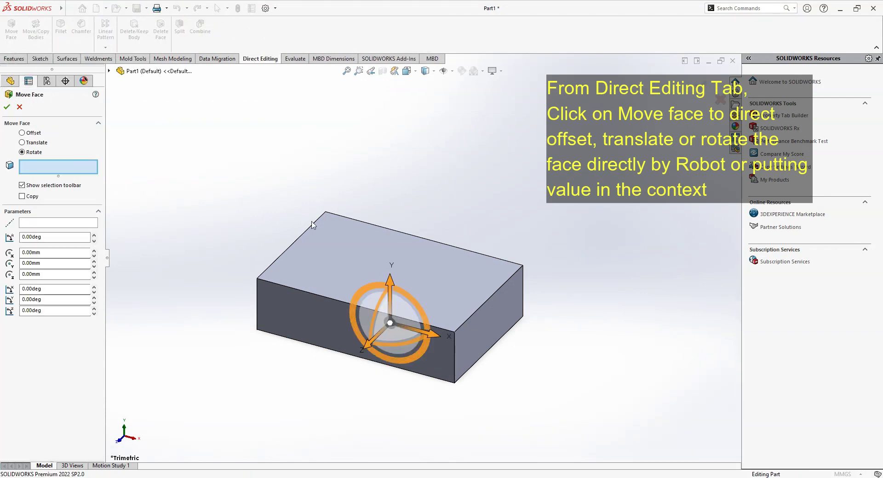
click(362, 263)
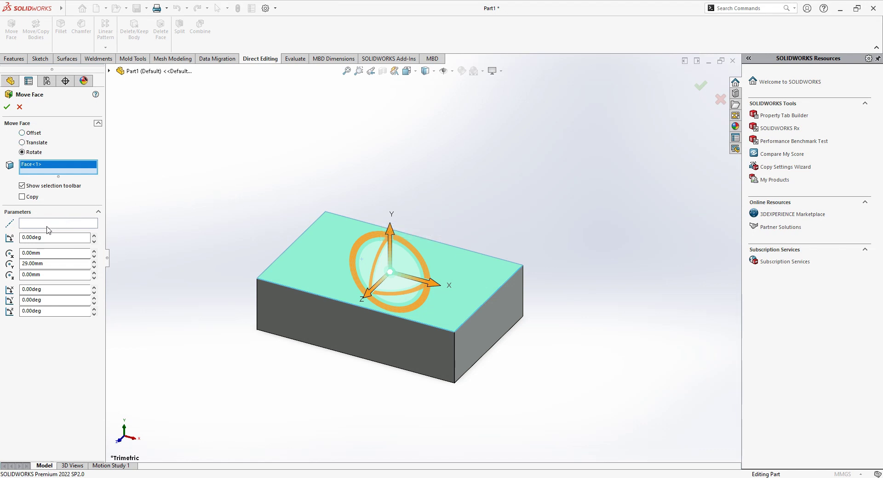
click(22, 133)
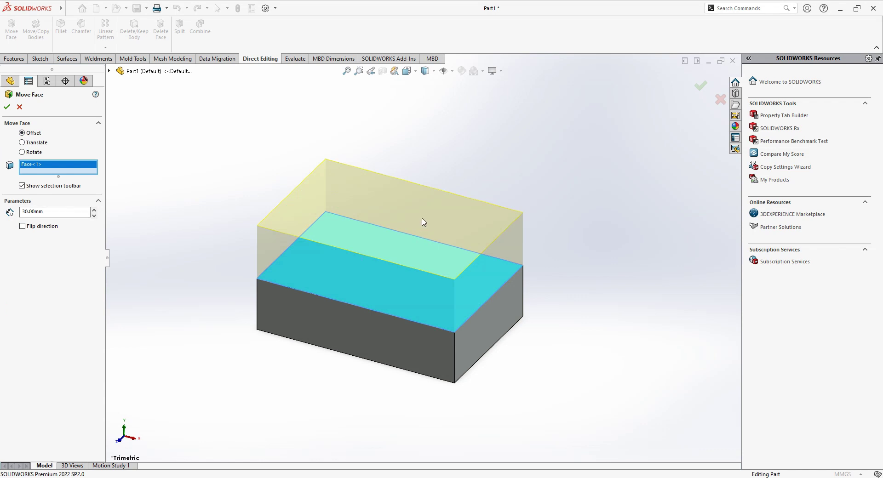
double_click(45, 212)
text(1)
key(Return)
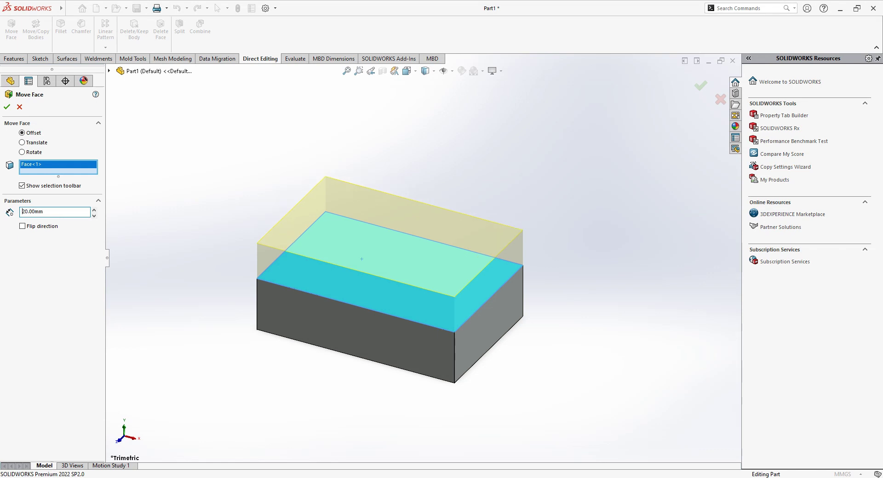
click(6, 108)
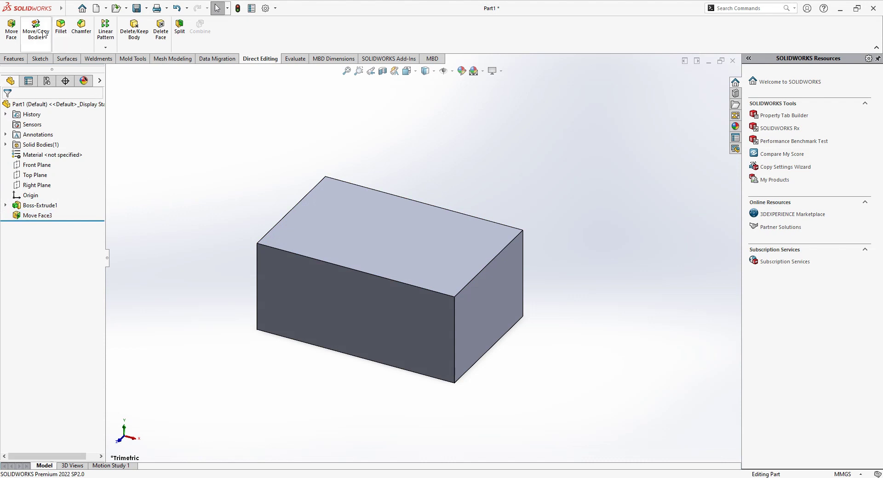
Step: Translate the top face up 10 mm, then undo the face moves back to the plain extrusion
click(11, 27)
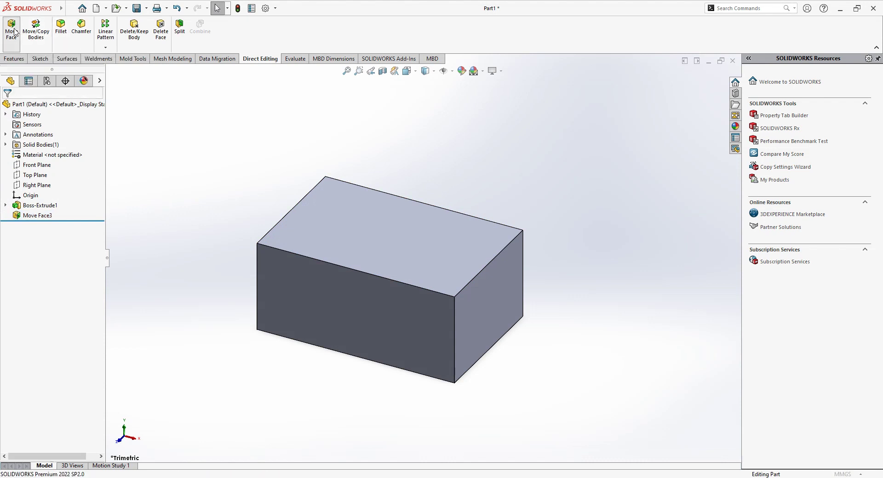
click(366, 241)
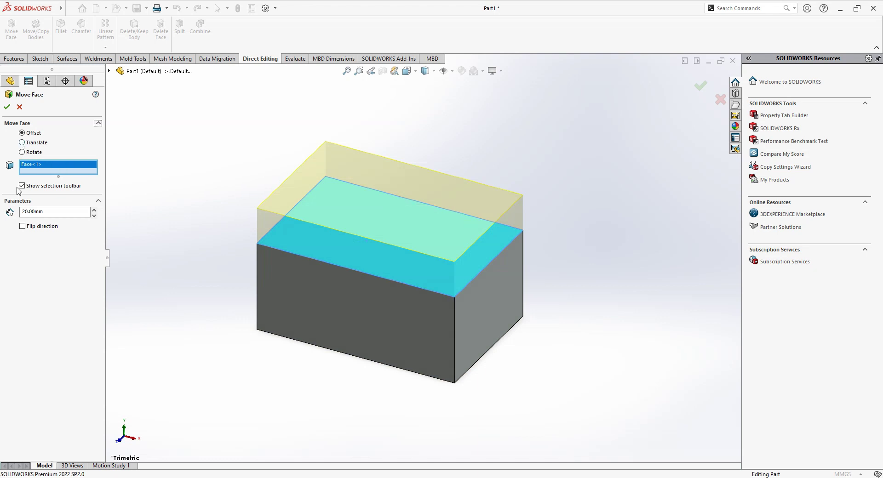
click(22, 144)
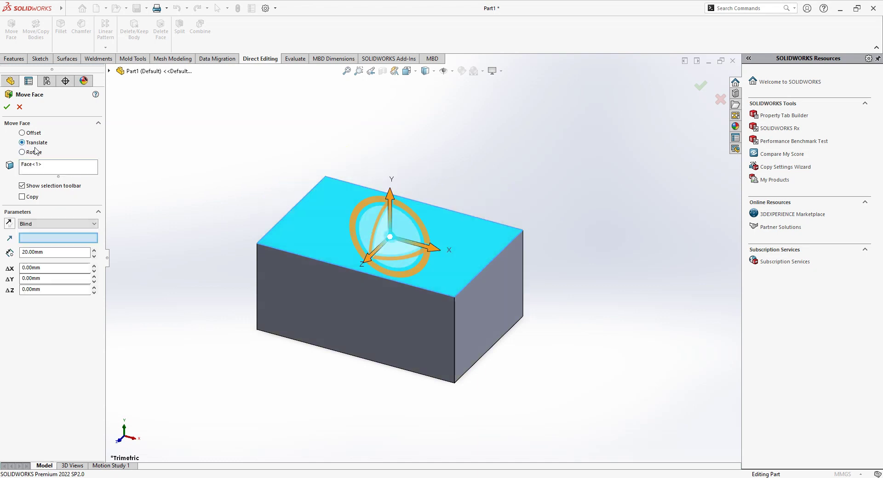
mouse_move(389, 197)
mouse_down()
mouse_move(383, 158)
mouse_move(376, 176)
mouse_move(307, 184)
mouse_up()
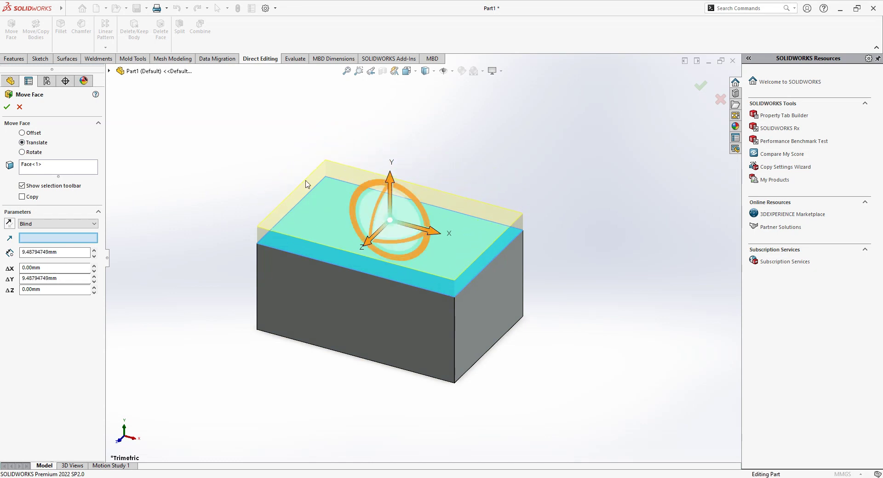
double_click(40, 253)
text(10)
key(Return)
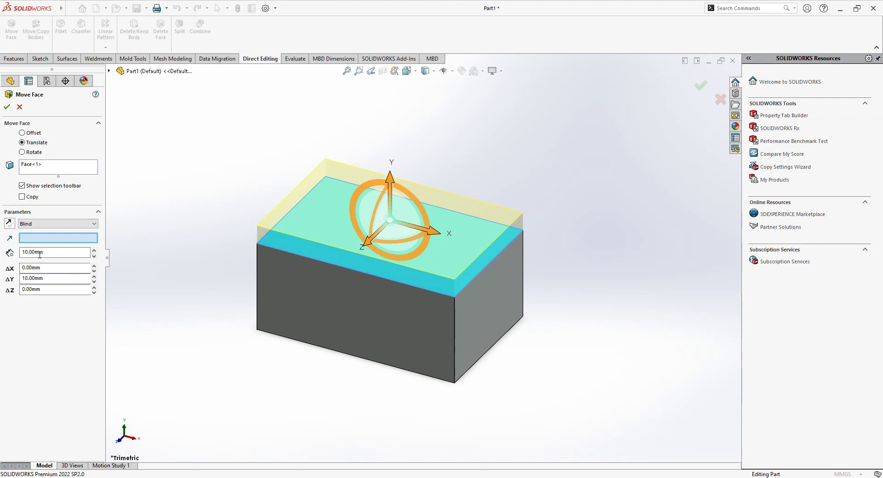
click(6, 109)
key(ctrl+z)
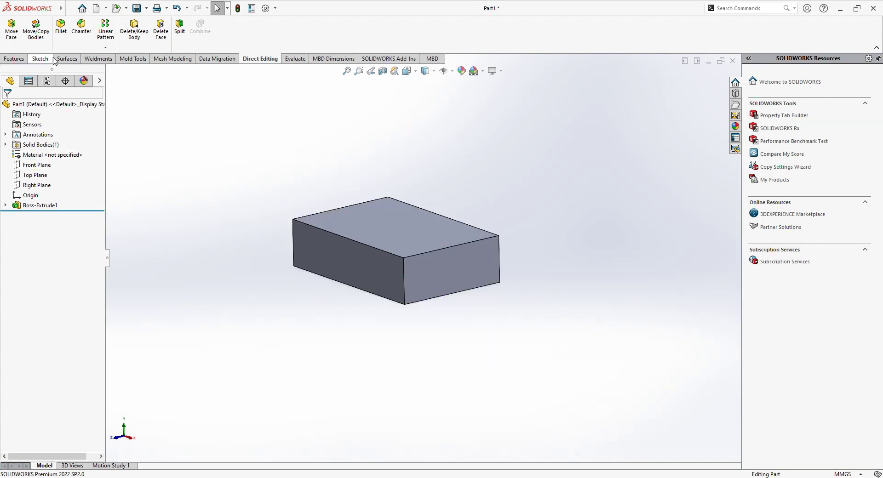
Step: Push the block's front-left face out 68 mm along Z
click(12, 29)
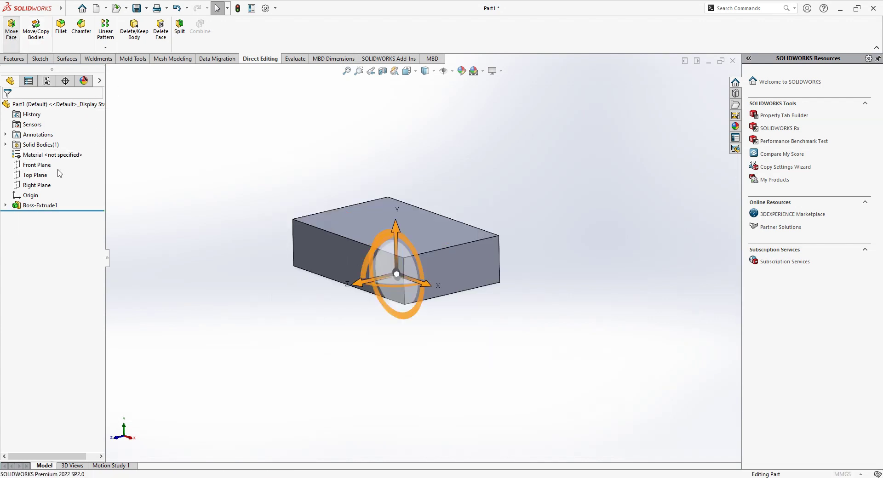
click(330, 252)
drag(313, 274, 216, 292)
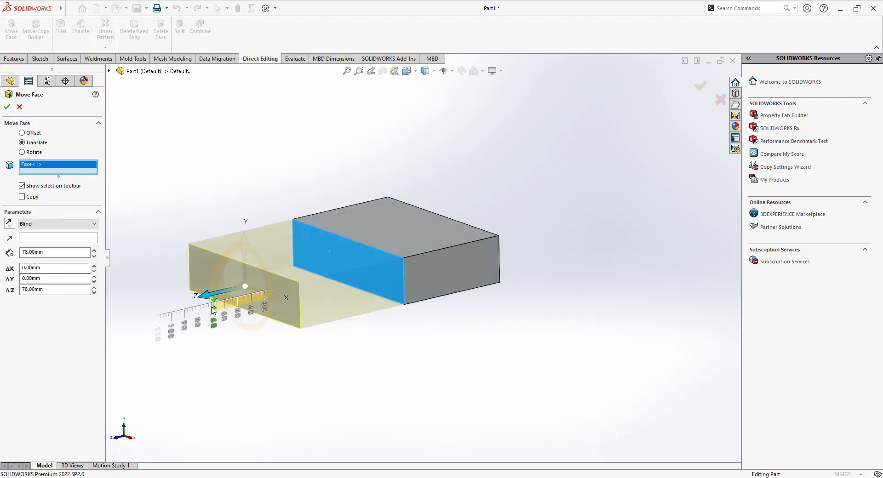
click(6, 107)
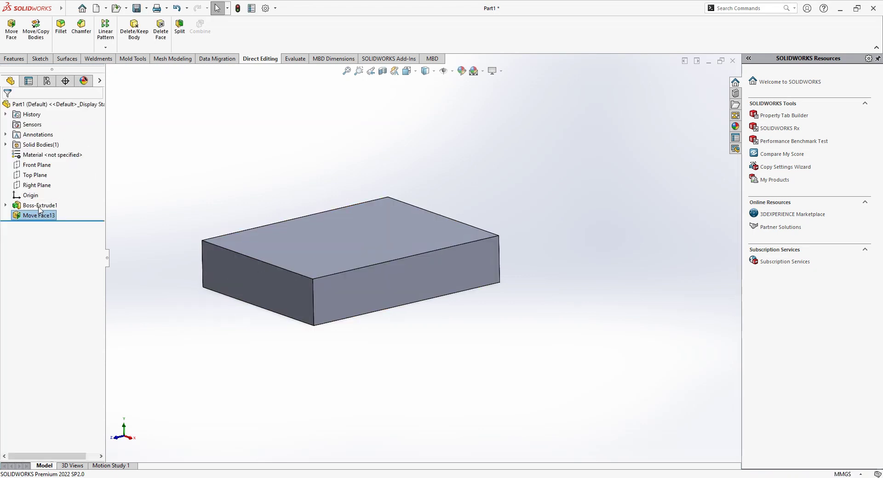
Step: Extend the block's right face about 82 mm along X
click(11, 28)
click(467, 260)
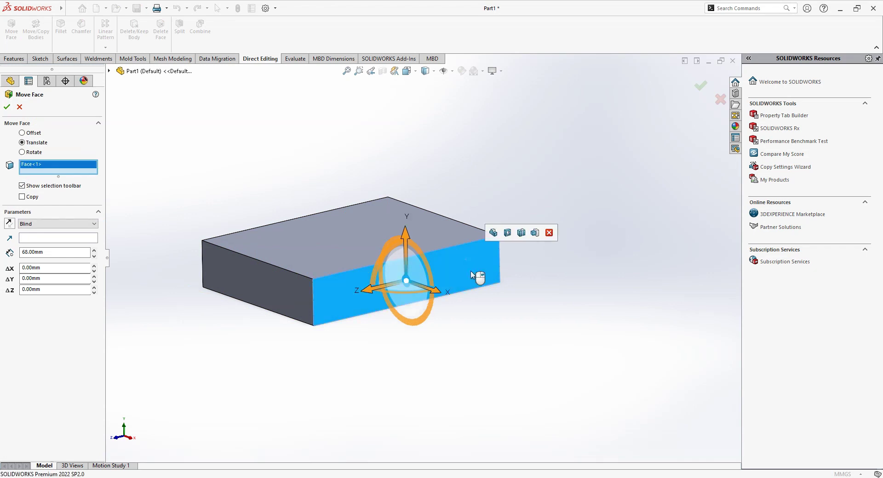
drag(436, 293, 520, 359)
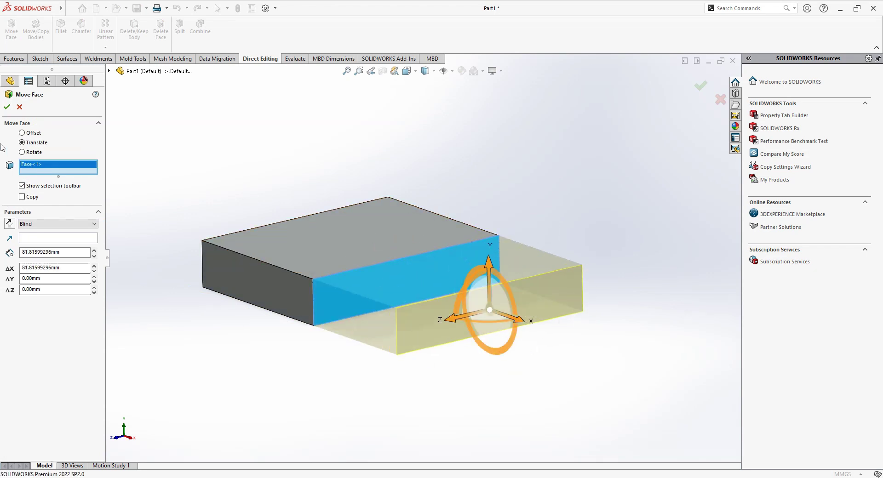
click(6, 107)
Step: Lower the block's bottom face about 64 mm
click(374, 274)
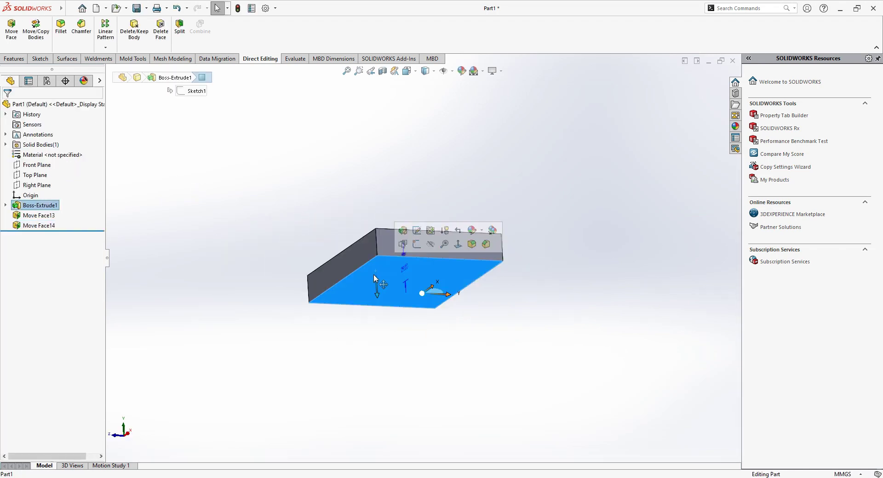
click(12, 29)
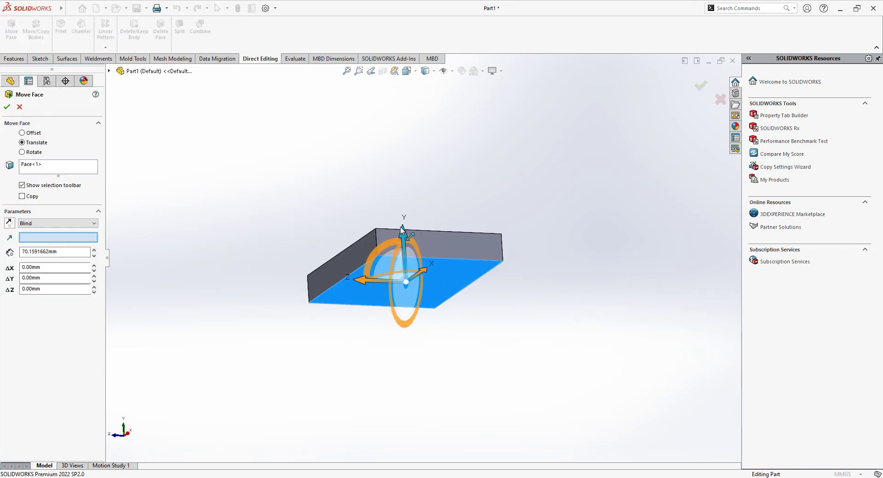
drag(403, 235, 336, 265)
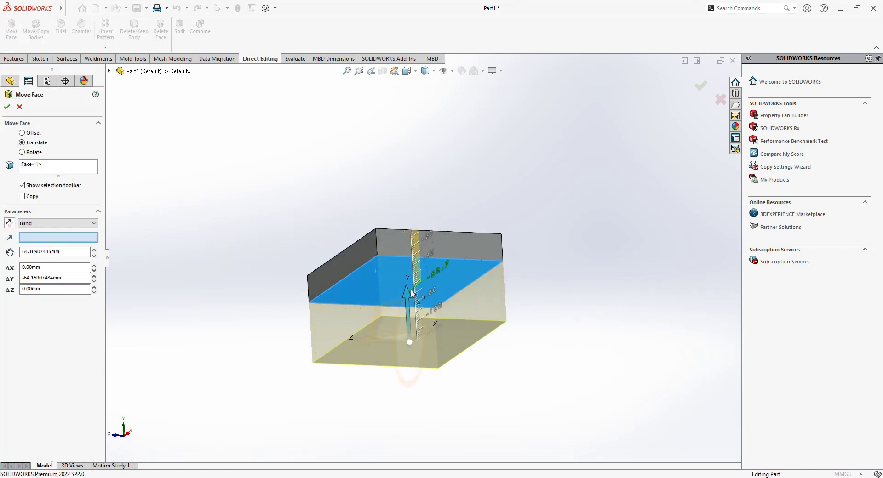
click(7, 107)
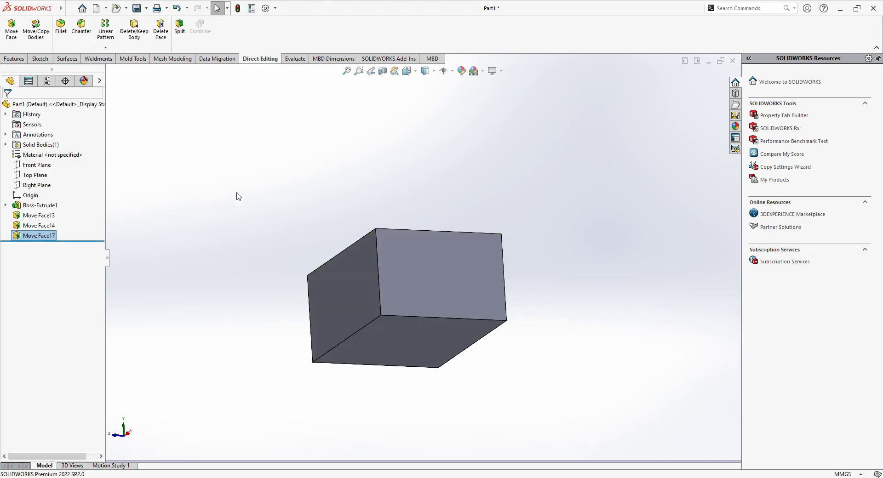
Step: Translate the block's top face roughly 64 mm along the Y direction
mouse_move(239, 194)
middle_down()
mouse_move(267, 225)
mouse_move(300, 165)
mouse_move(263, 191)
mouse_move(277, 180)
mouse_move(281, 189)
middle_up()
click(11, 30)
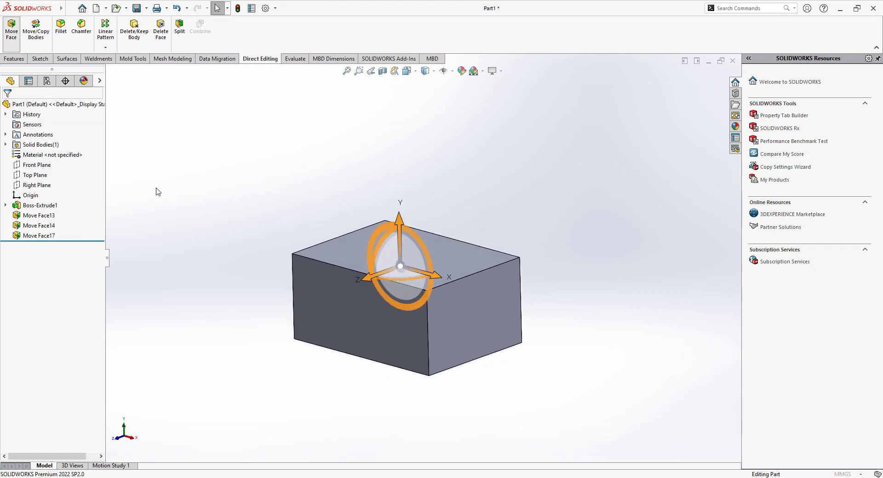
drag(404, 225, 411, 272)
click(347, 252)
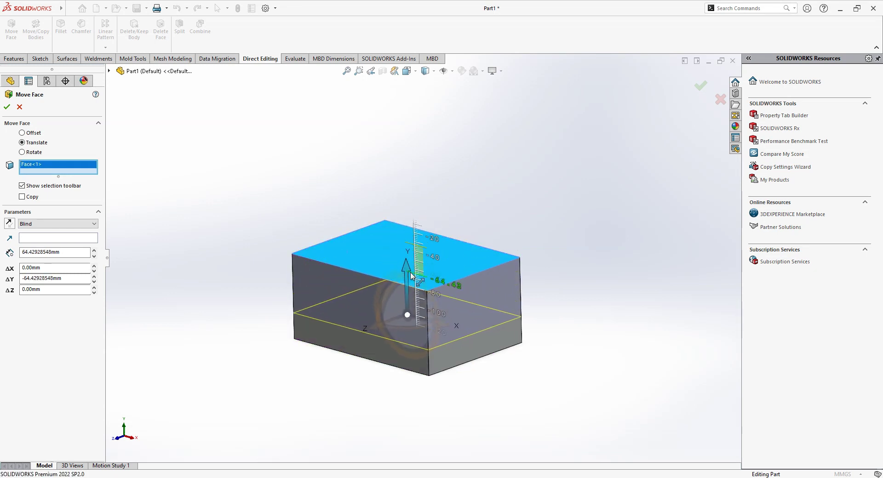
click(7, 107)
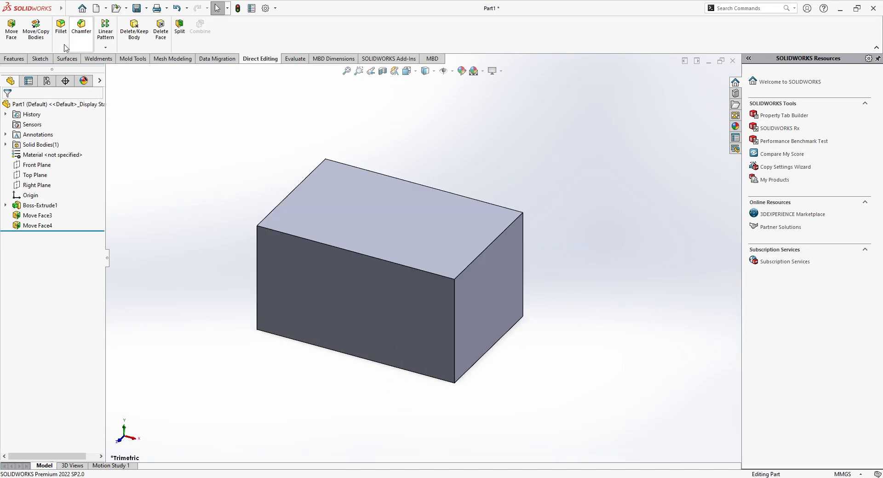
Step: Rotate the top face to -20.50° so the box becomes a sloped wedge
click(11, 28)
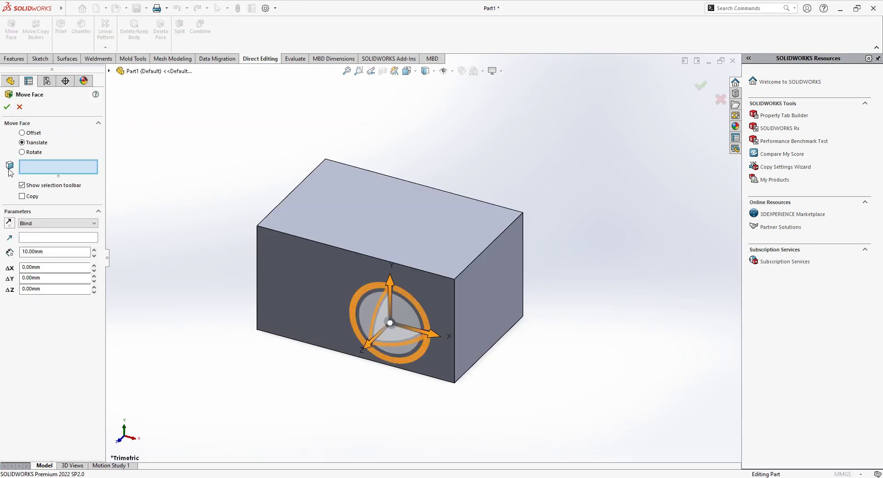
click(22, 153)
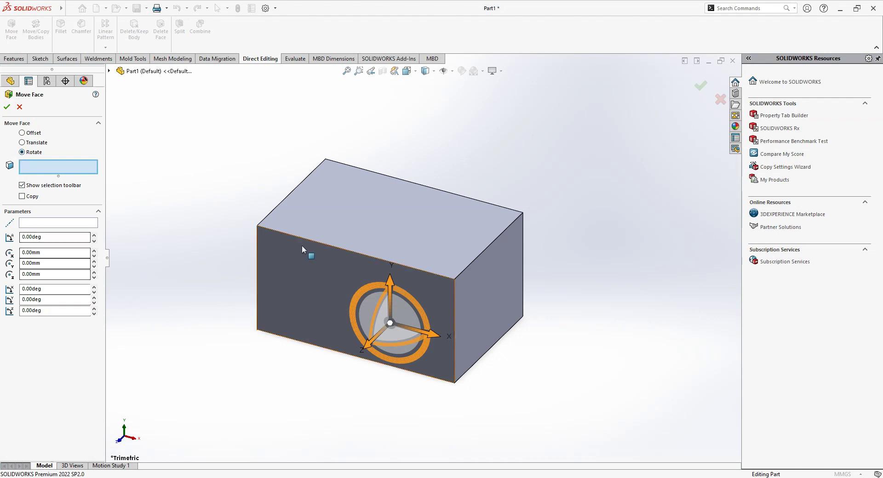
click(387, 192)
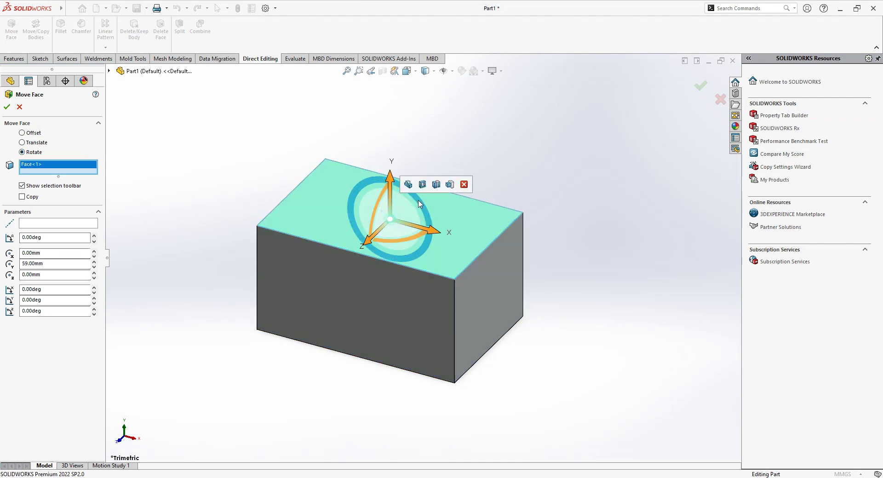
drag(414, 200, 424, 211)
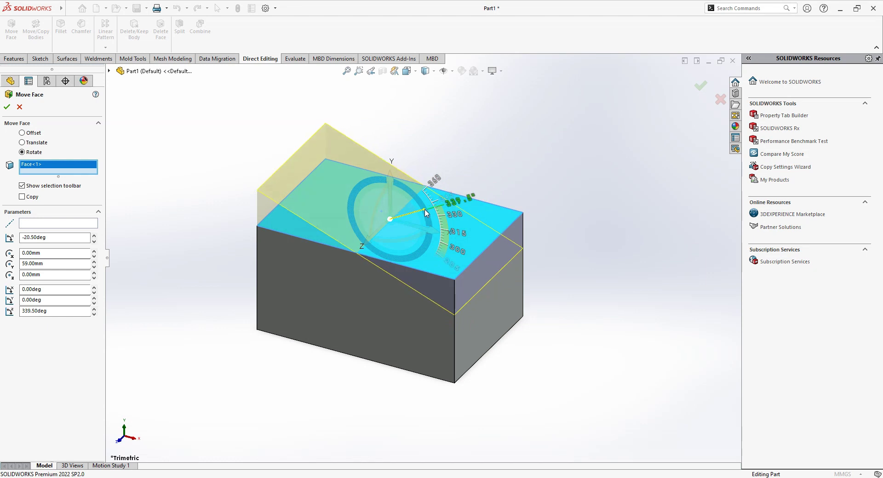
drag(423, 208, 424, 210)
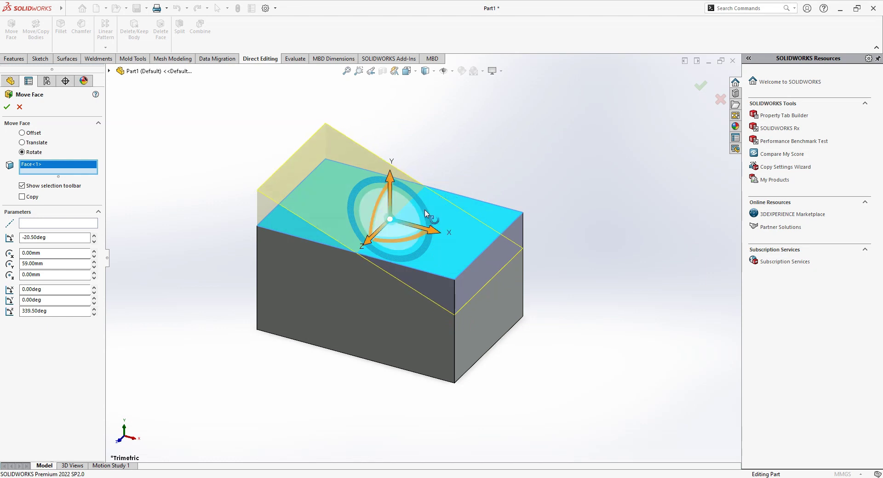
click(7, 108)
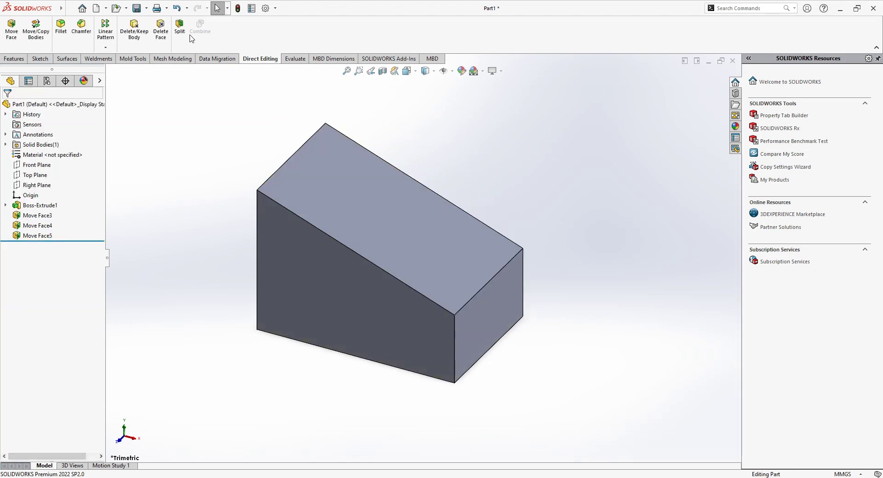
Step: Rotate the sloped top face by 25°, 10° and 5° about X, Y and Z
click(12, 28)
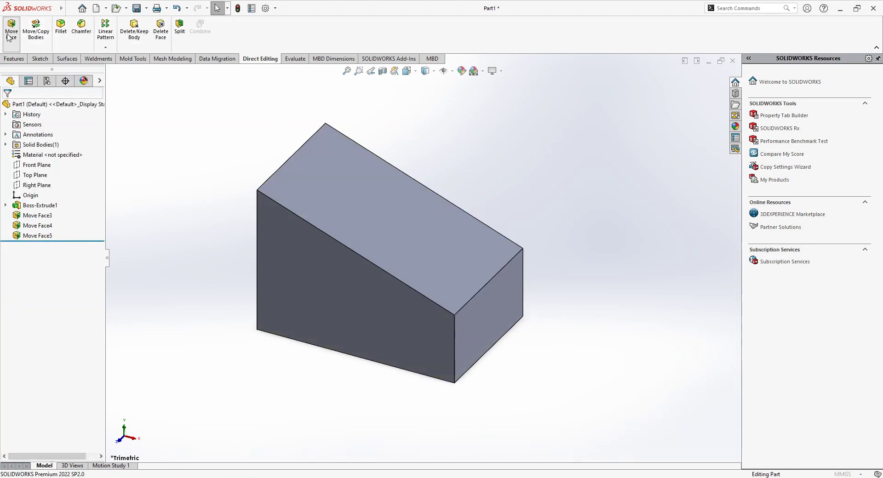
click(389, 212)
drag(381, 199, 376, 216)
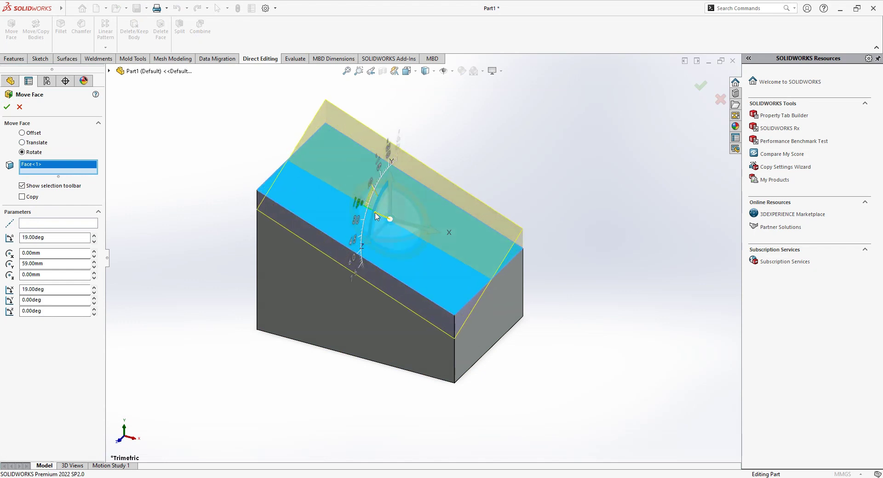
drag(375, 216, 377, 219)
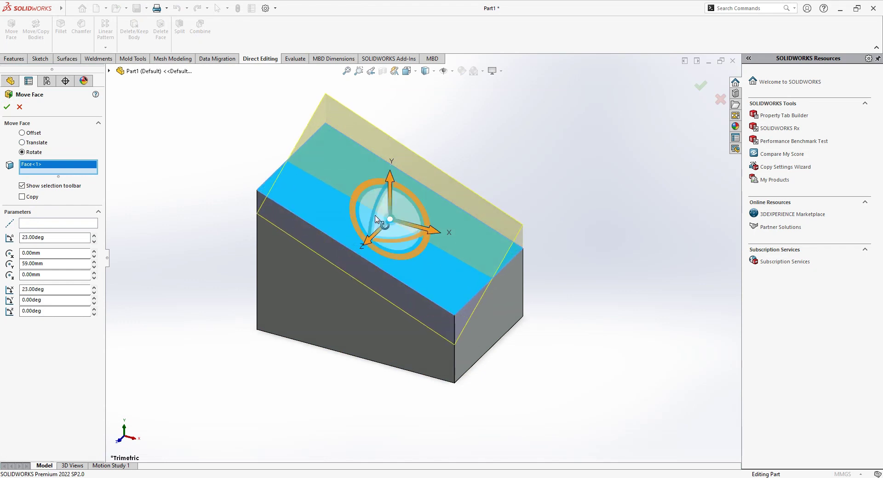
click(47, 237)
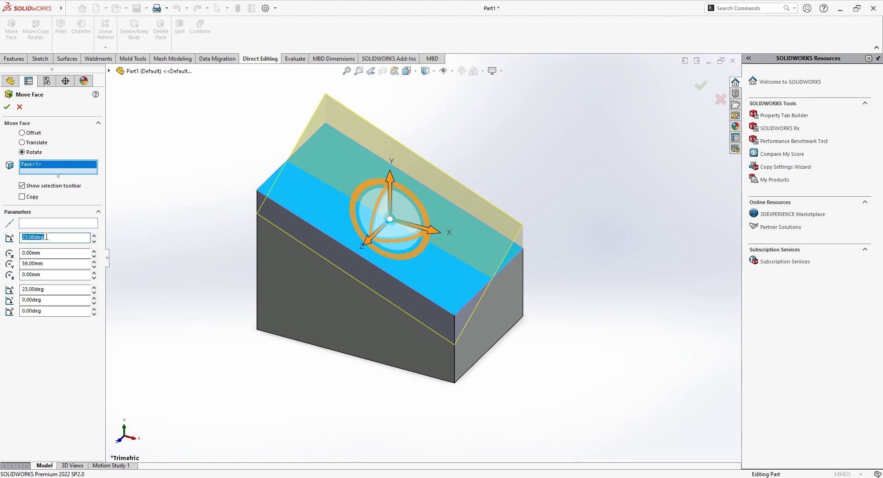
text(25)
key(Return)
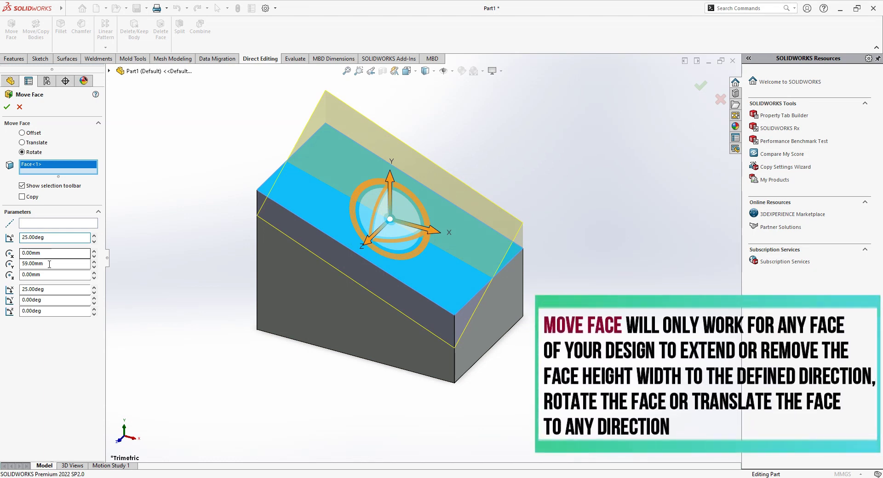
click(39, 301)
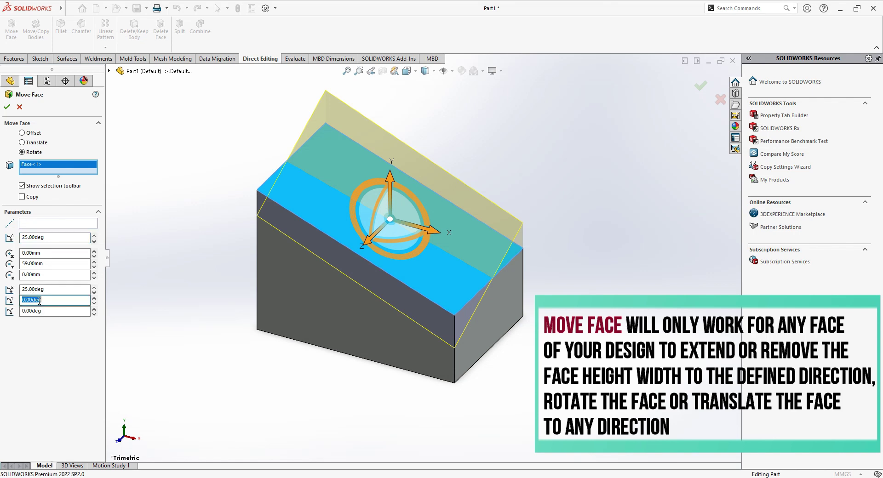
text(10)
key(Return)
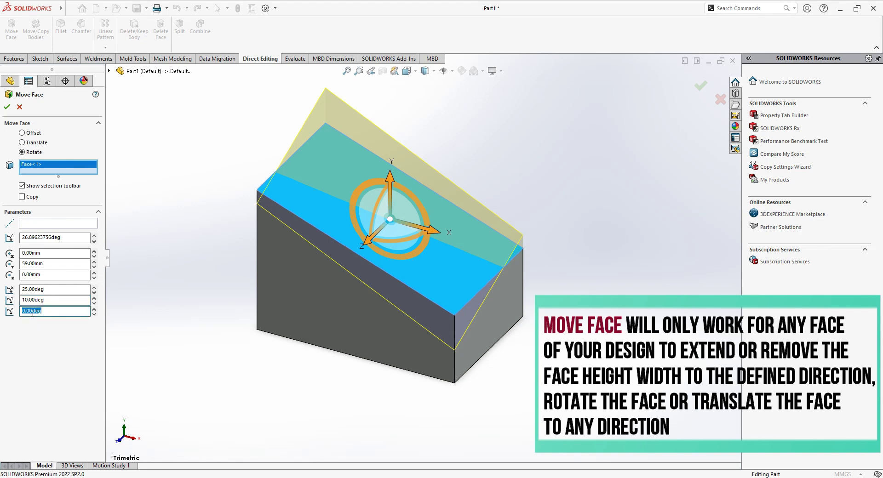
text(5)
key(Return)
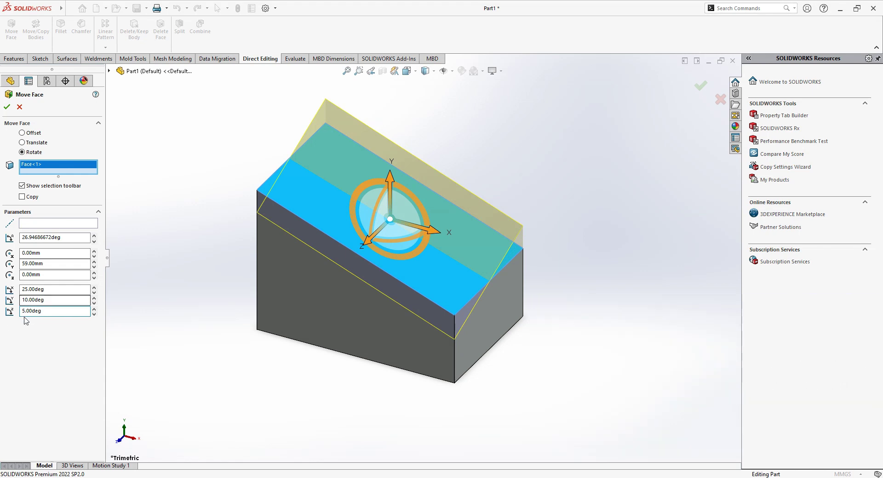
click(7, 107)
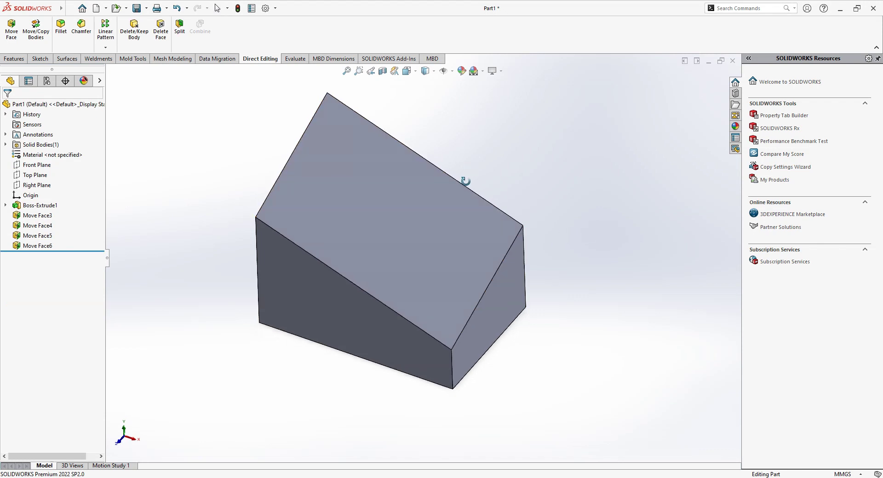
Step: Translate the wedge's sloped top face about 14.31 mm upward along Y
mouse_move(464, 184)
middle_down()
mouse_move(481, 125)
mouse_move(407, 118)
mouse_move(441, 153)
mouse_move(428, 179)
mouse_move(414, 170)
mouse_move(414, 144)
mouse_move(423, 187)
middle_up()
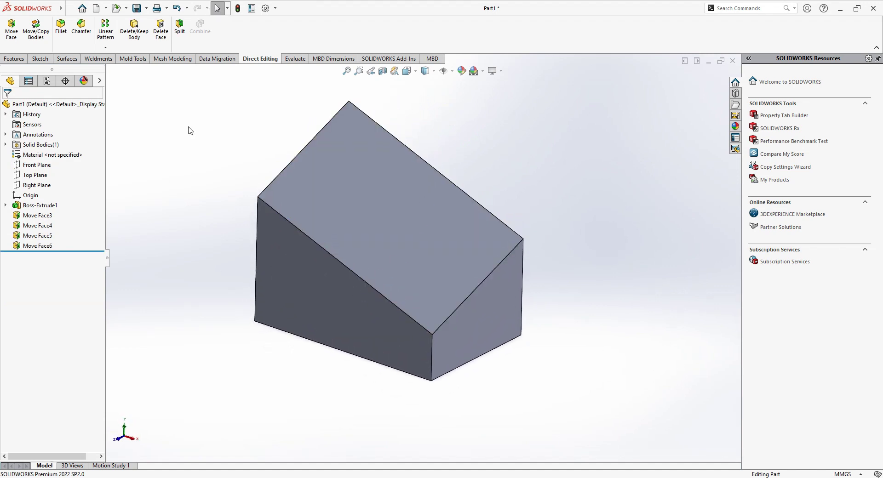
click(11, 29)
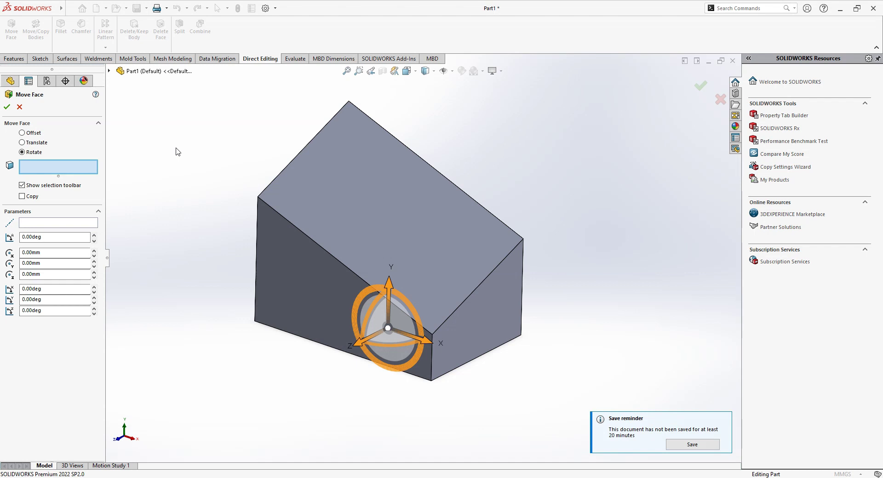
click(383, 197)
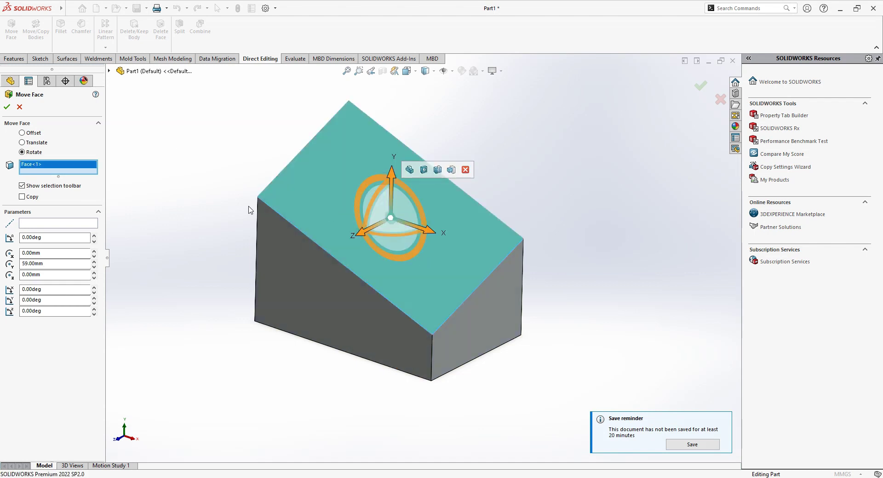
drag(392, 177, 392, 149)
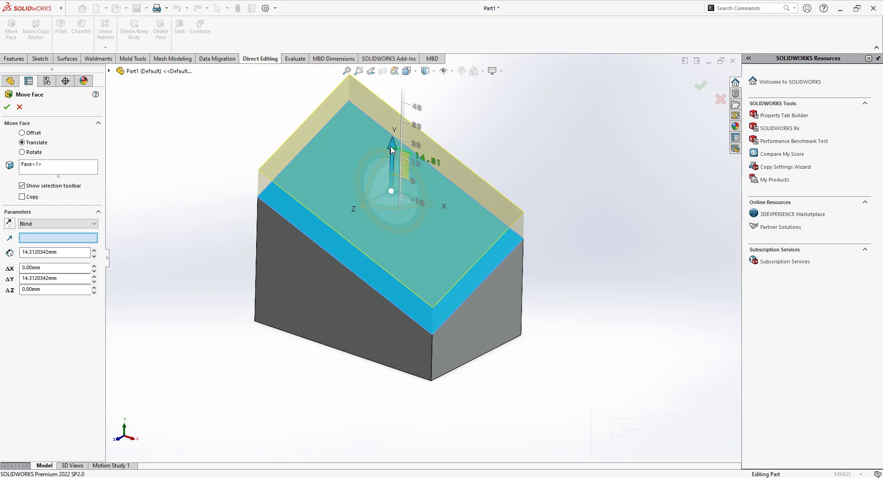
middle_drag(370, 156, 349, 180)
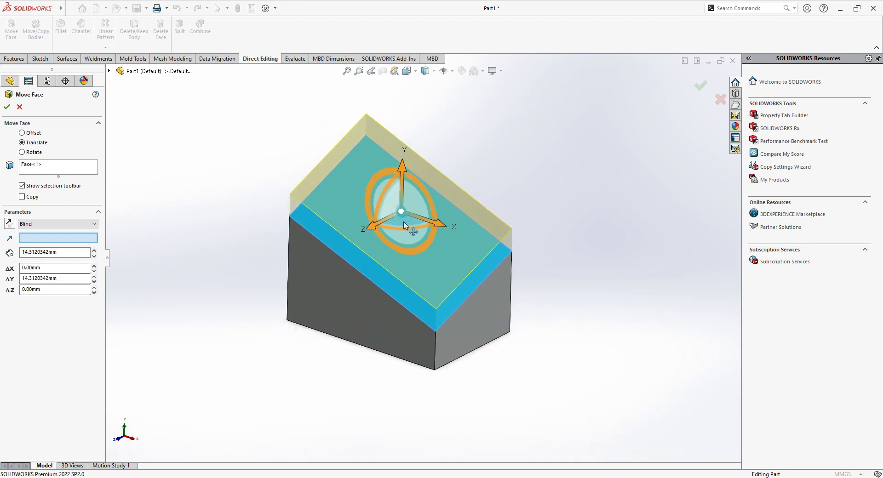
click(8, 108)
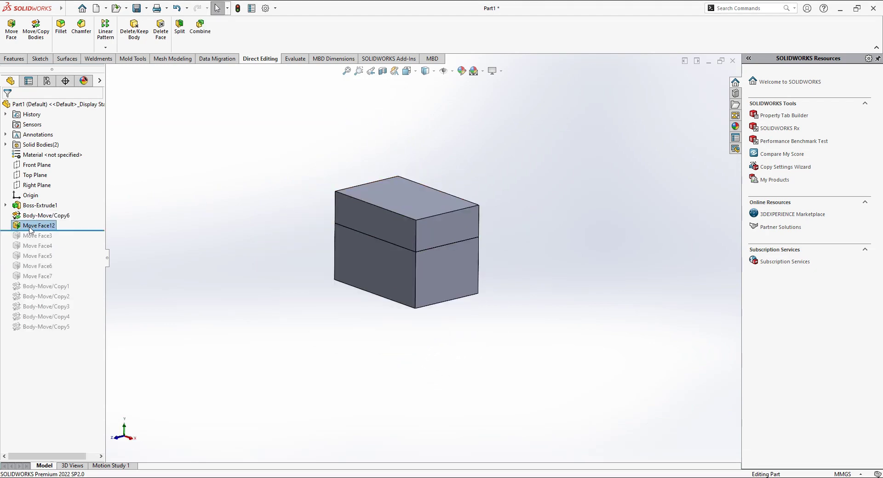
Step: Edit Move Face12 to use Up To Surface, ending at the upper block's face
right_click(30, 226)
click(38, 201)
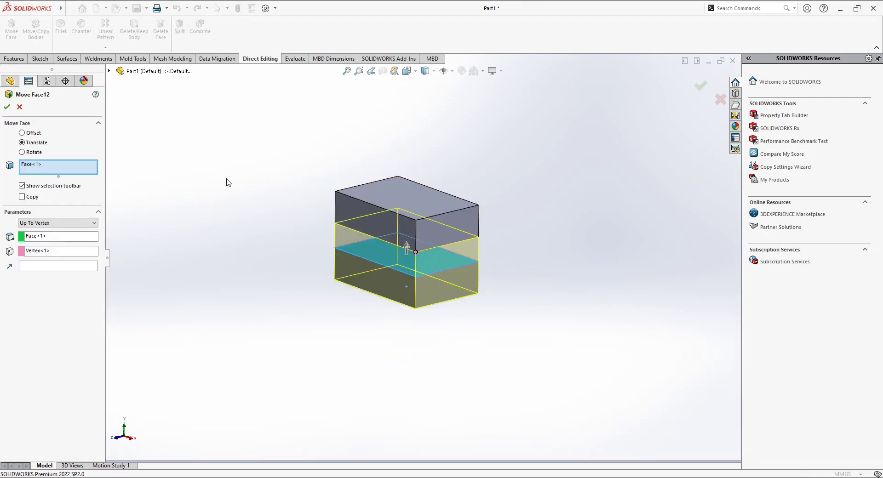
click(53, 223)
click(48, 244)
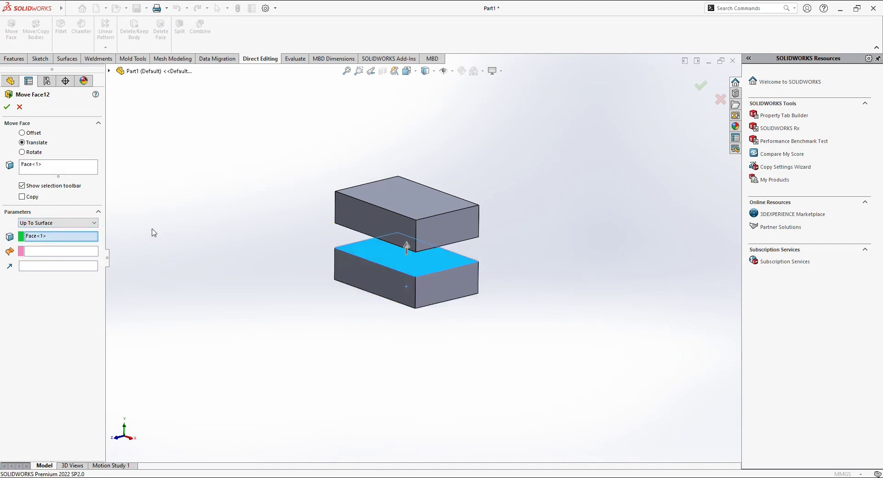
click(42, 254)
middle_drag(221, 275, 236, 201)
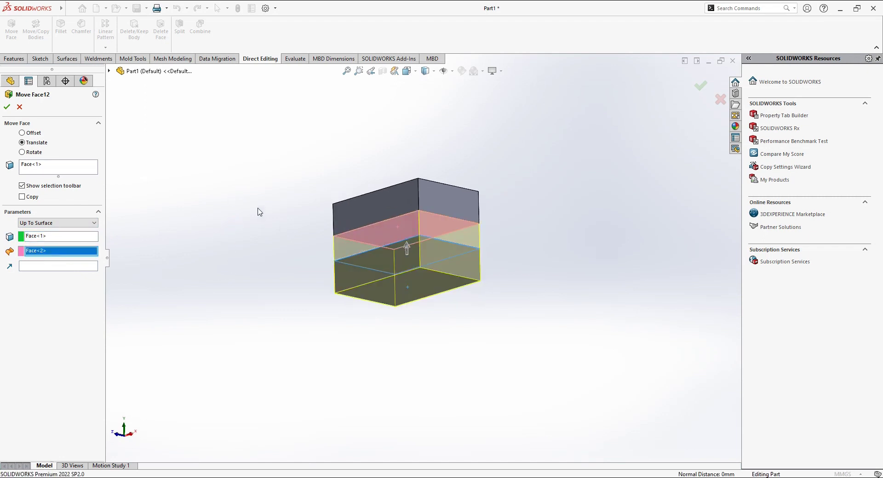
mouse_move(260, 212)
middle_down()
mouse_move(243, 278)
mouse_move(253, 276)
middle_up()
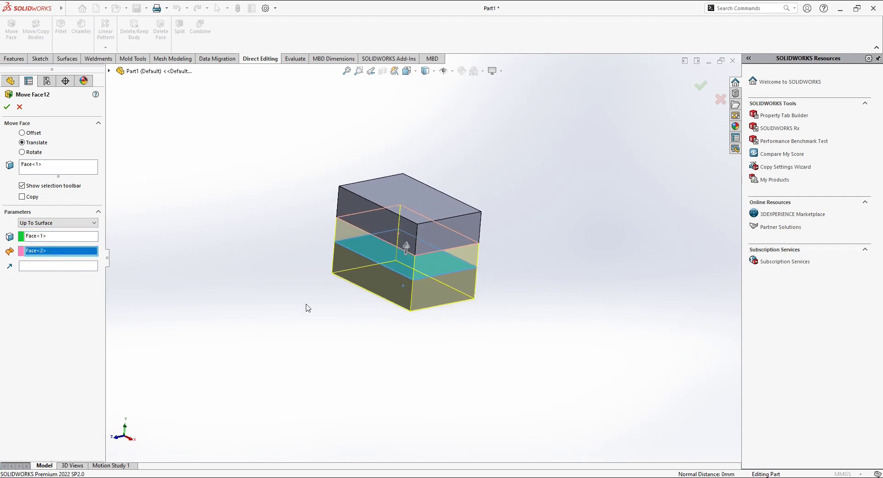
click(6, 107)
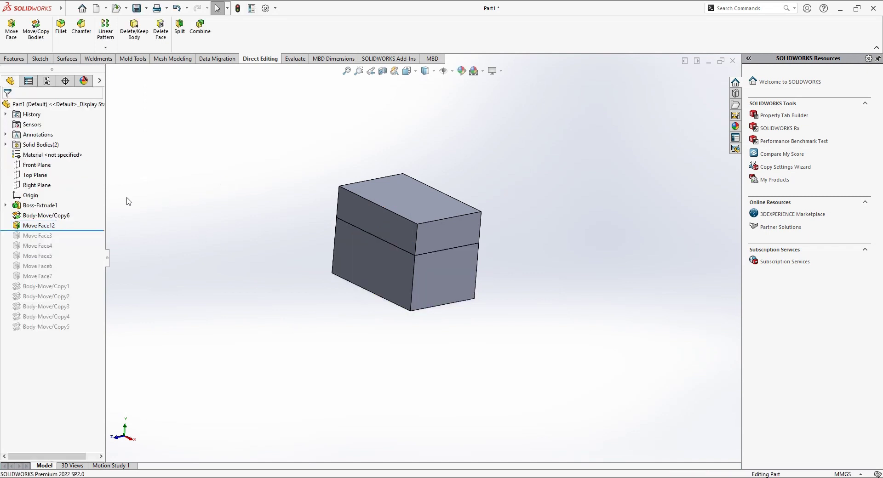
click(39, 226)
Step: Change Move Face12's end condition to Up To Body, targeting the upper block
click(38, 199)
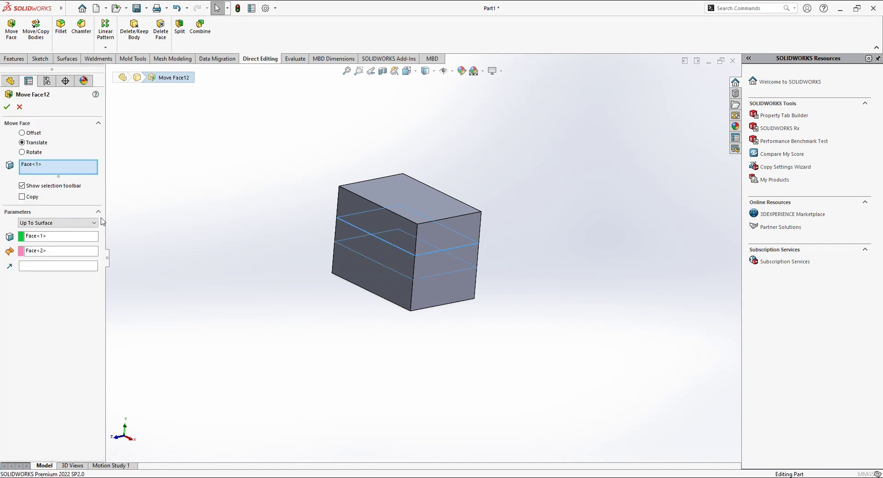
click(74, 223)
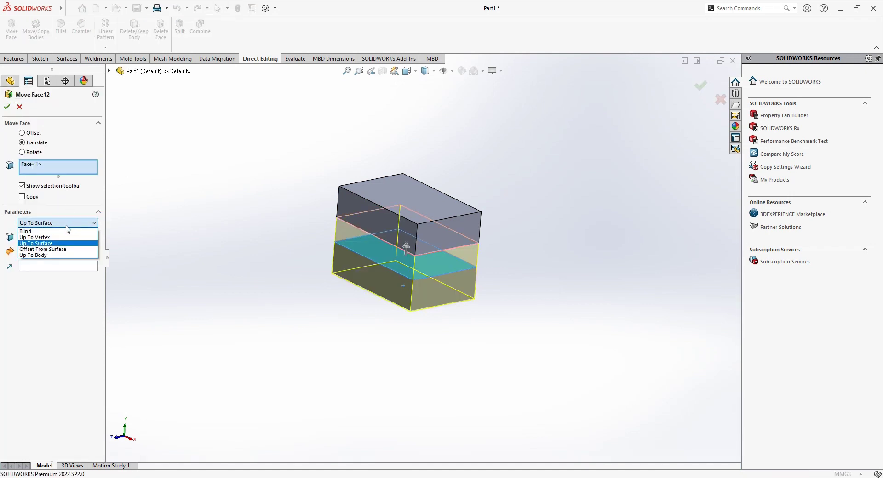
click(37, 256)
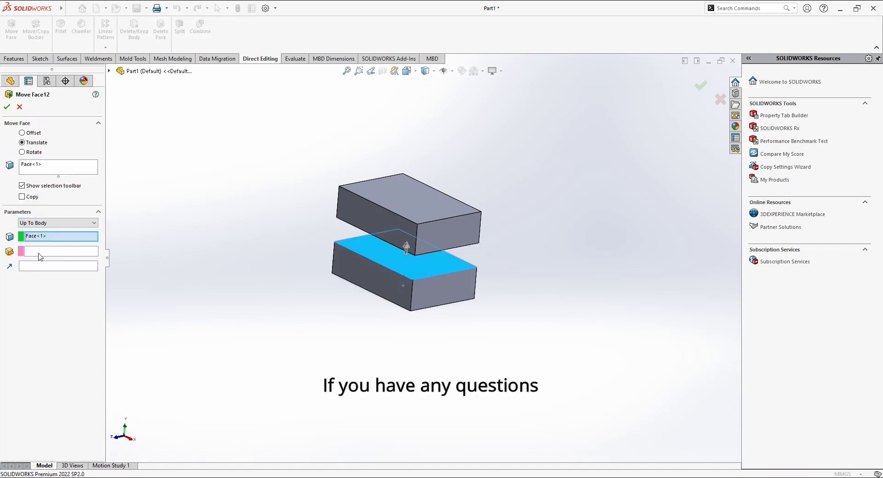
click(39, 253)
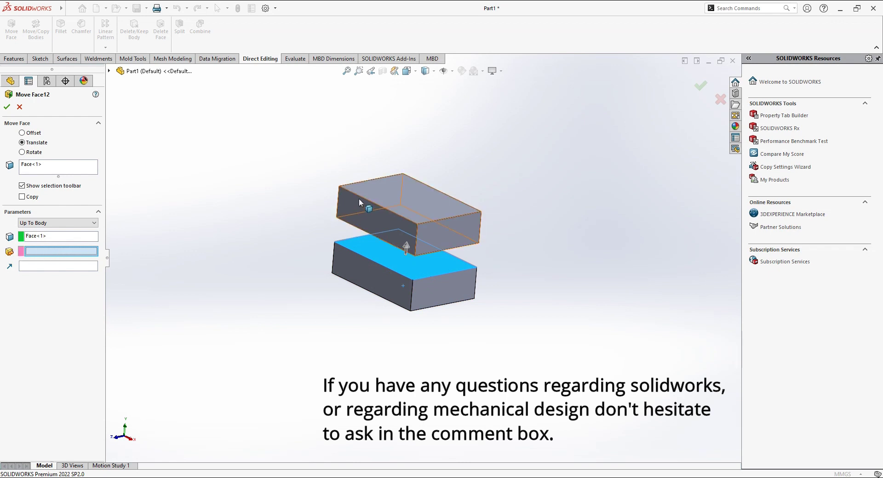
click(373, 196)
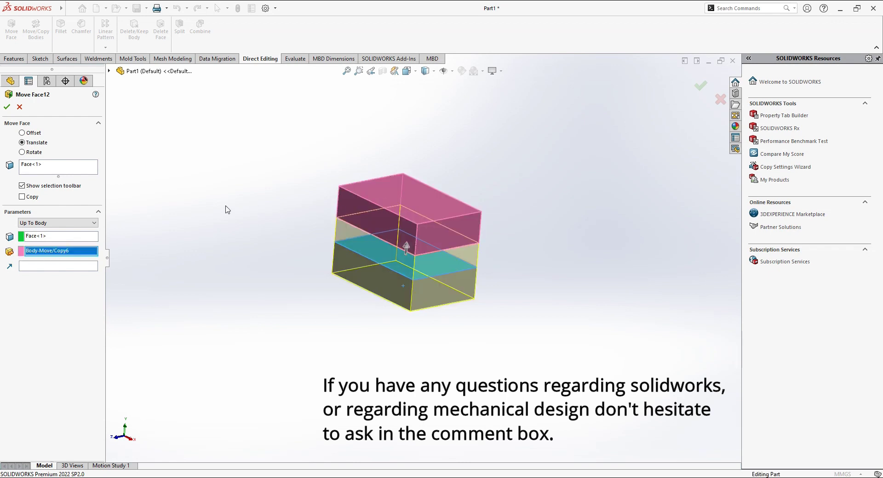
click(6, 106)
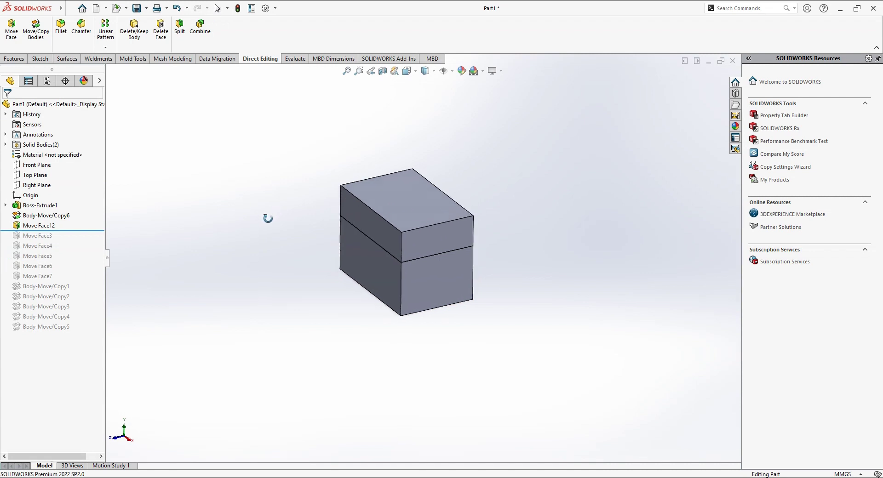
mouse_move(268, 219)
middle_down()
mouse_move(270, 179)
mouse_move(258, 181)
mouse_move(268, 194)
mouse_move(279, 190)
mouse_move(267, 181)
mouse_move(278, 198)
middle_up()
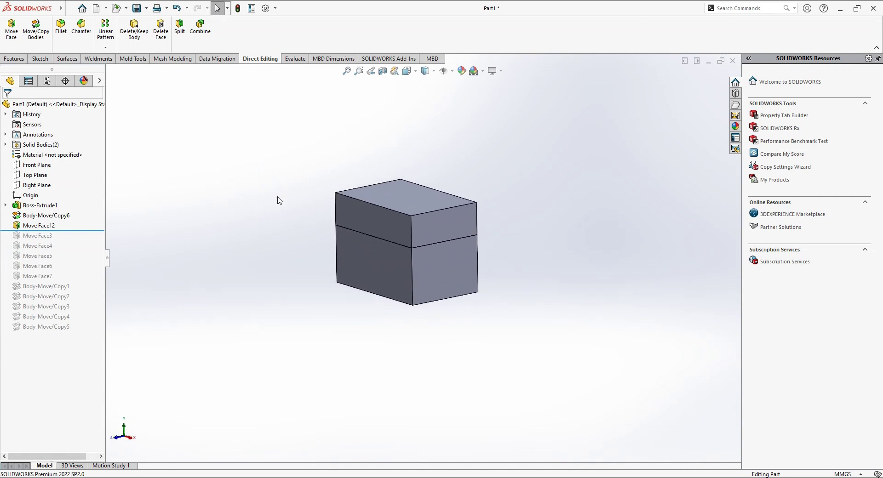
Step: Move the sloped block body about 138.7 mm along X with Move/Copy Bodies
click(43, 225)
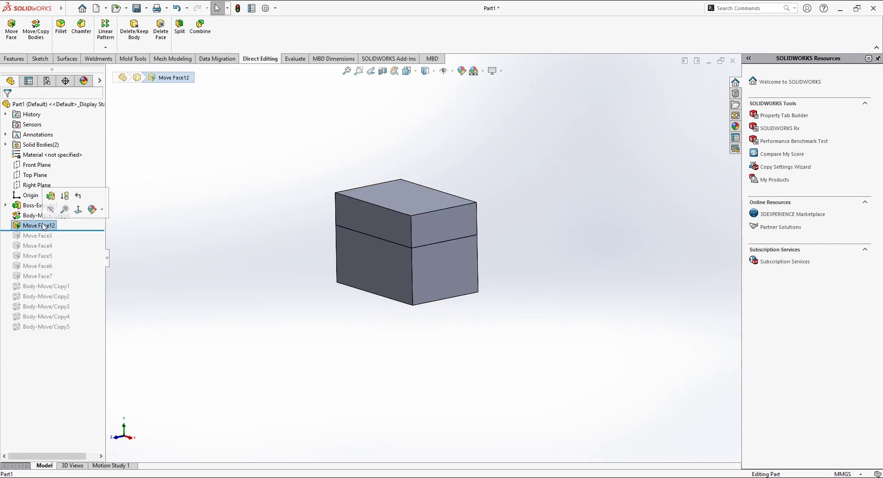
click(46, 226)
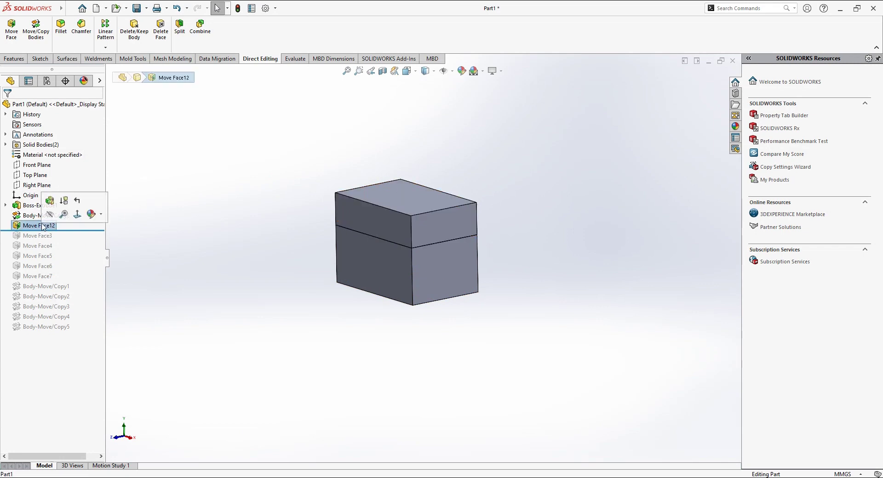
click(36, 29)
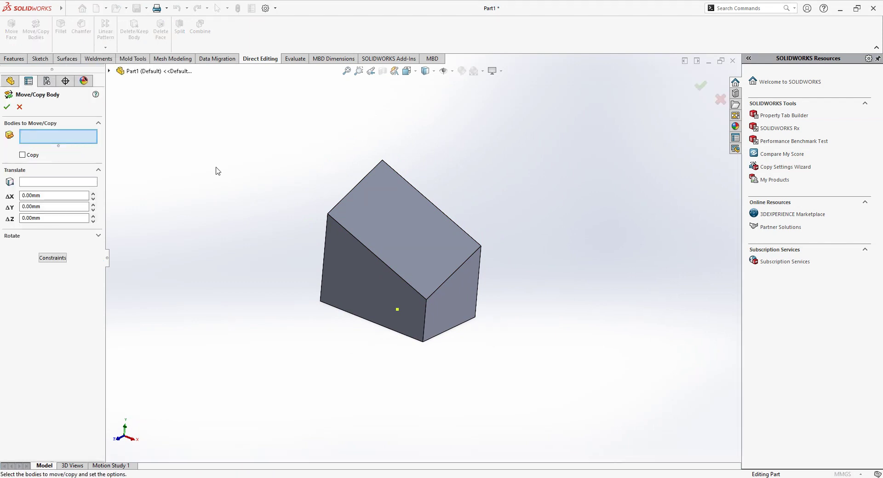
click(401, 221)
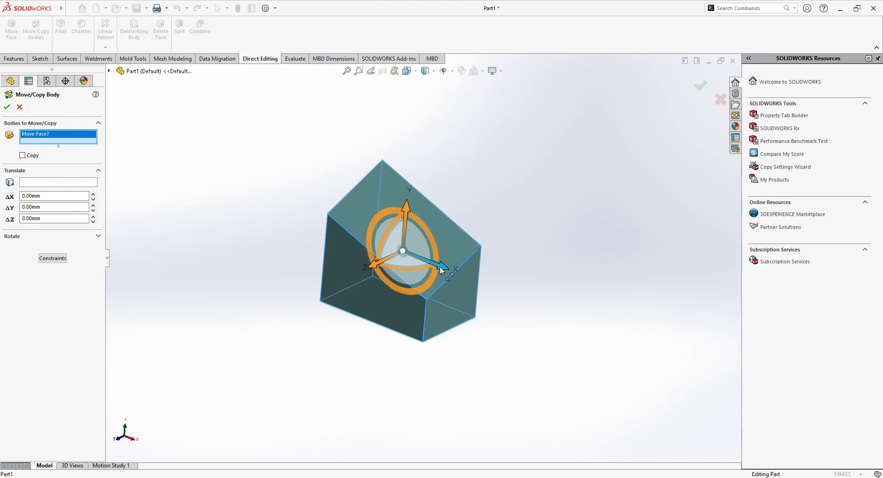
drag(440, 267, 572, 326)
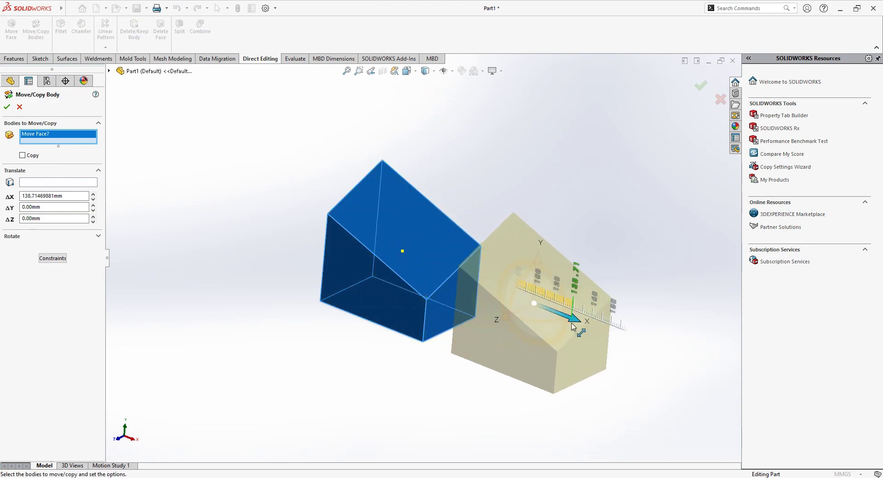
click(7, 107)
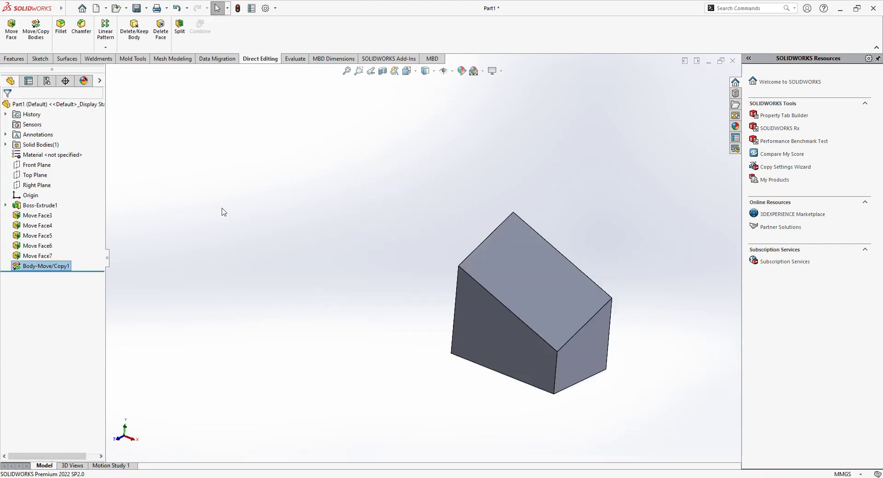
scroll(576, 338, down, 3)
Step: Edit Body-Move/Copy1 so the wedge translates ΔX 150, ΔY 20 and ΔZ 40 mm
scroll(452, 307, up, 1)
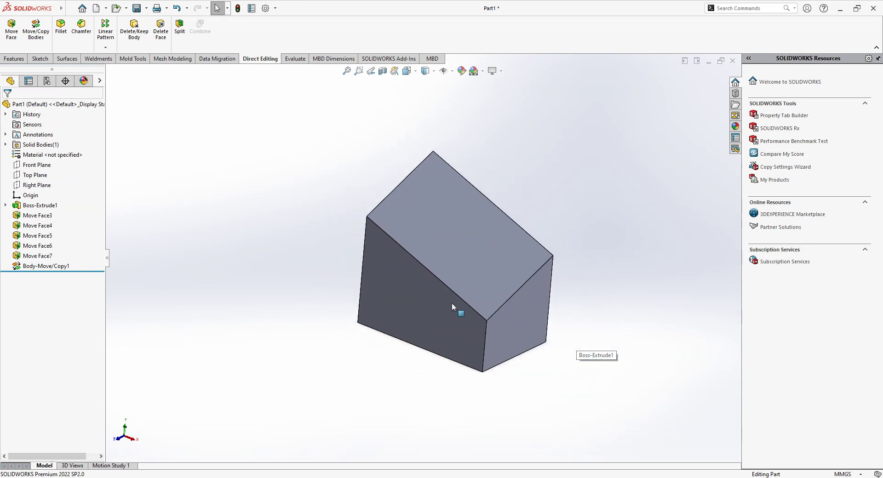
scroll(452, 303, up, 1)
click(36, 269)
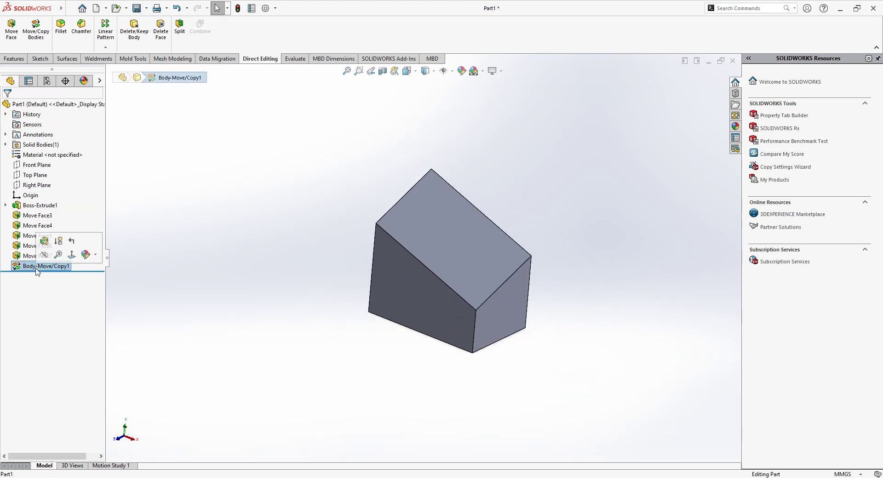
click(45, 241)
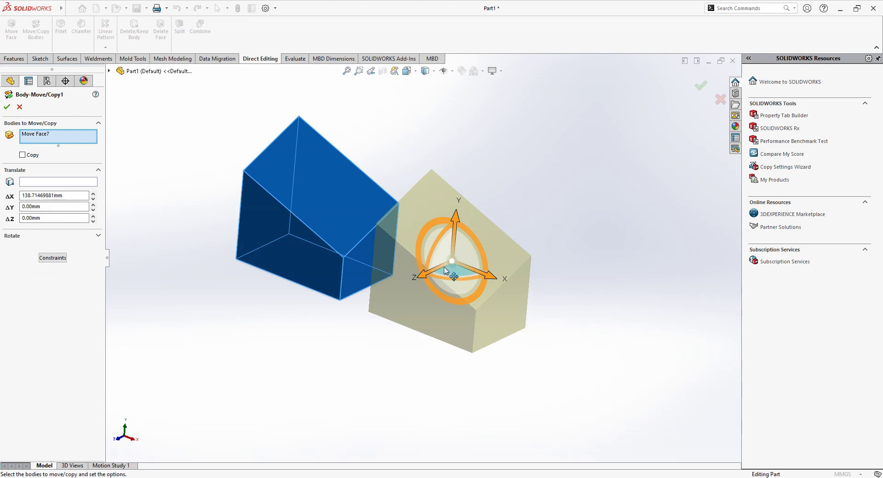
click(34, 208)
text(20)
key(Return)
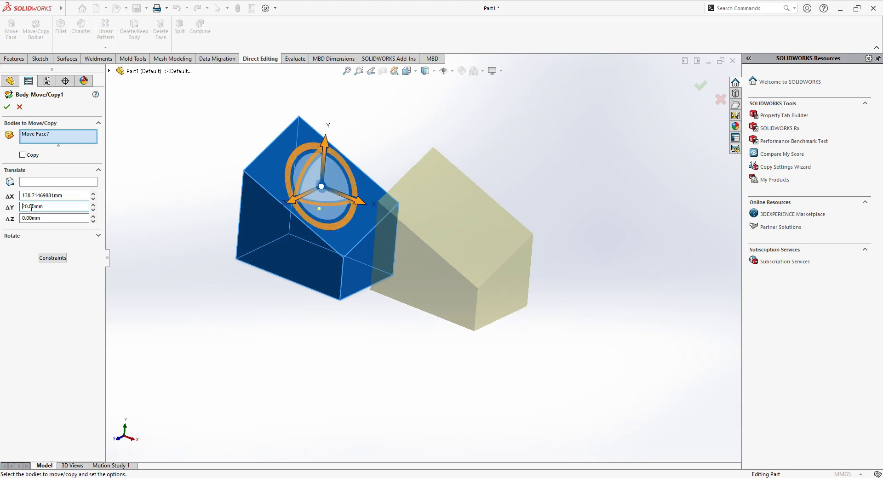
click(39, 219)
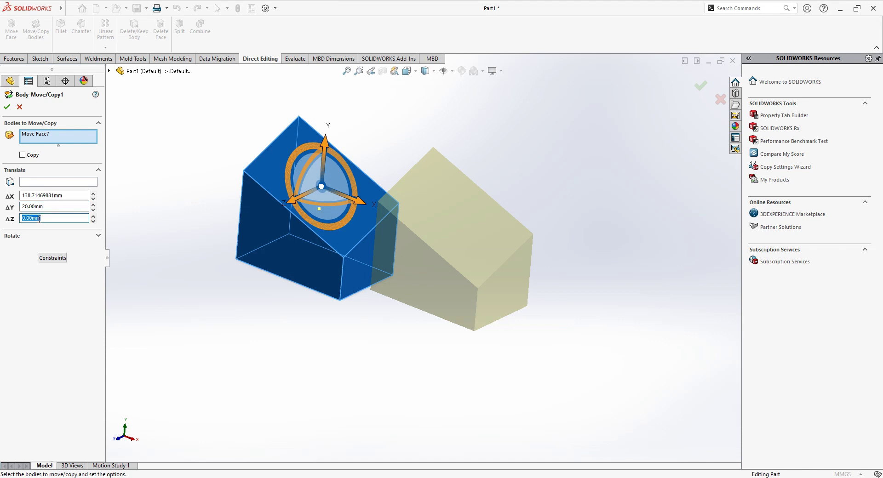
text(4)
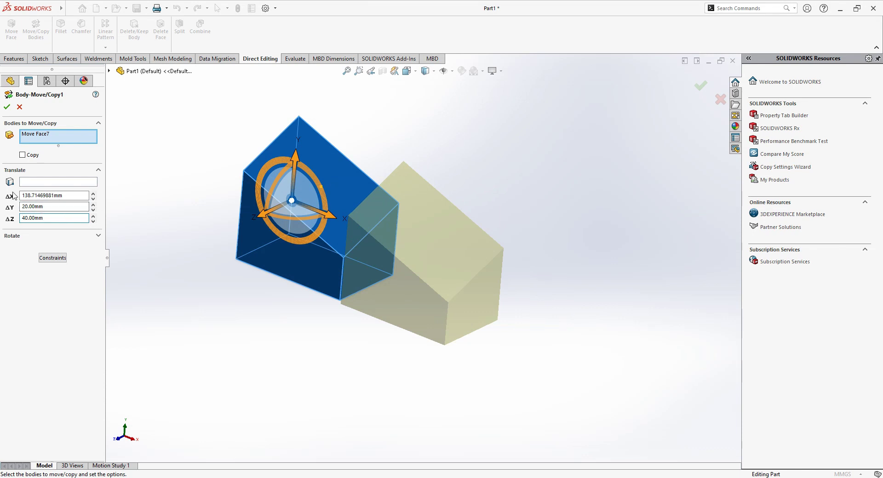
double_click(28, 196)
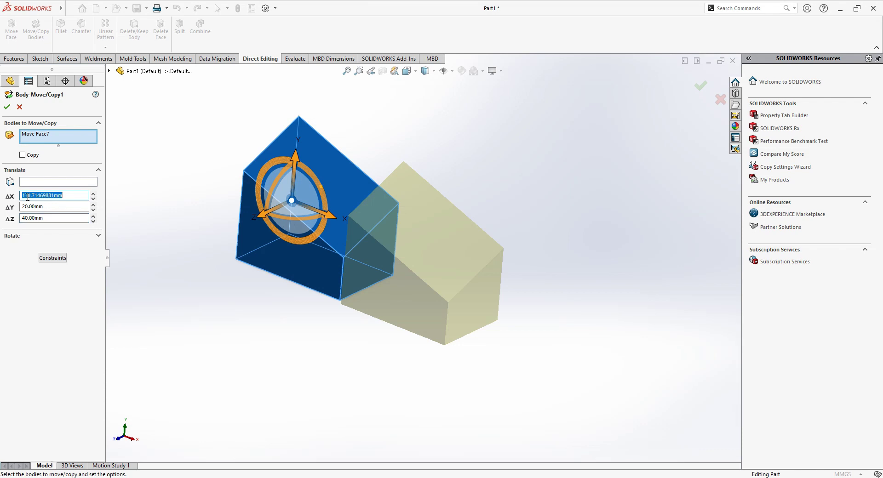
text(150)
key(Return)
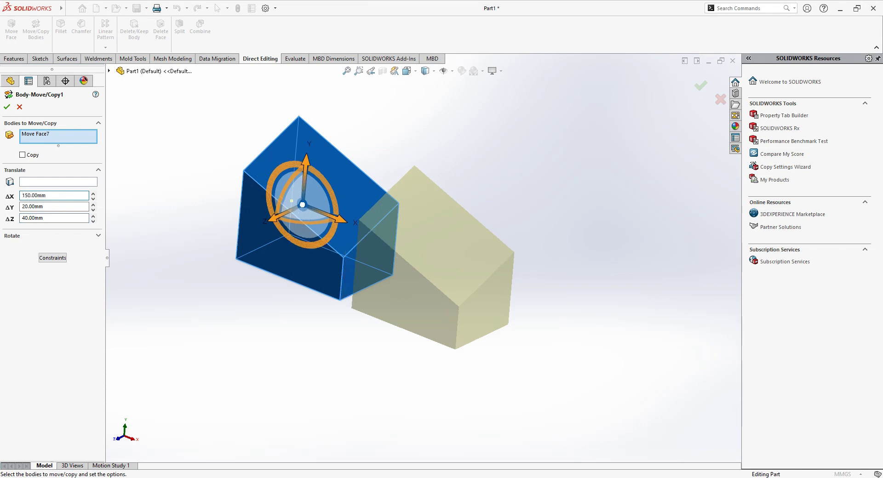
click(6, 106)
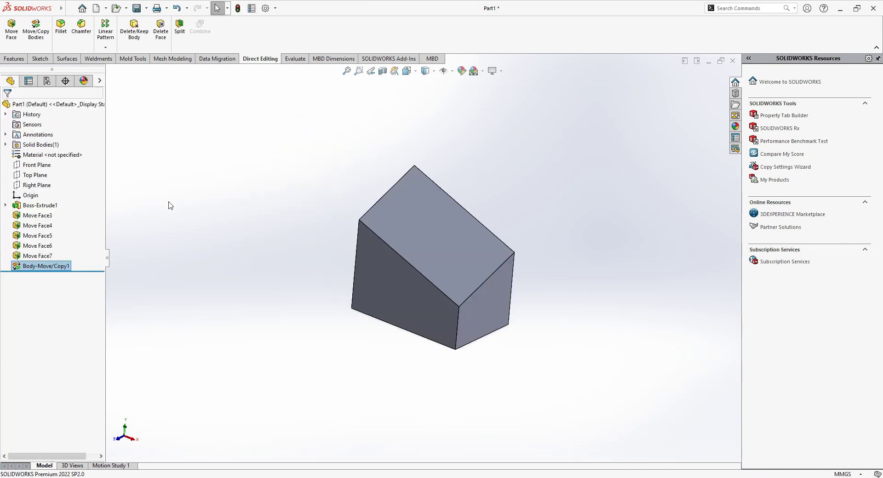
click(251, 221)
scroll(454, 253, down, 2)
scroll(487, 276, up, 2)
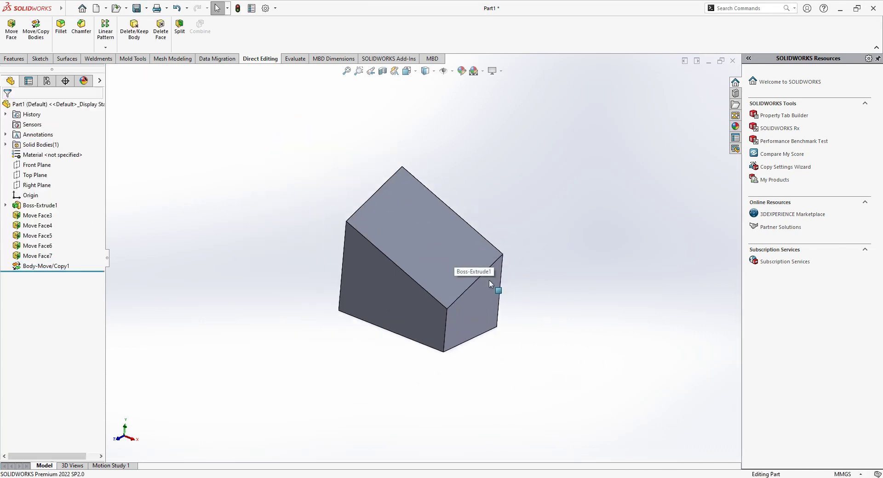
scroll(506, 288, down, 2)
scroll(420, 255, up, 1)
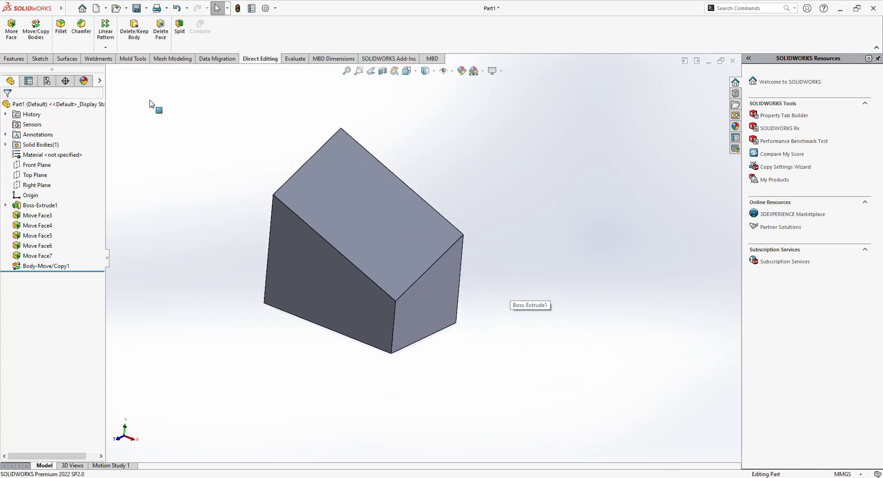
Step: Copy the sloped block about 165.57 mm along X as Body-Move/Copy2
click(36, 28)
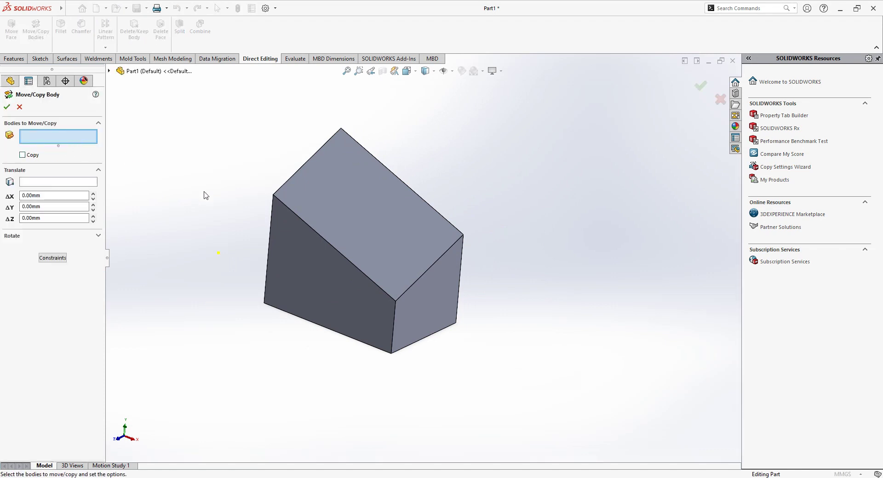
click(363, 225)
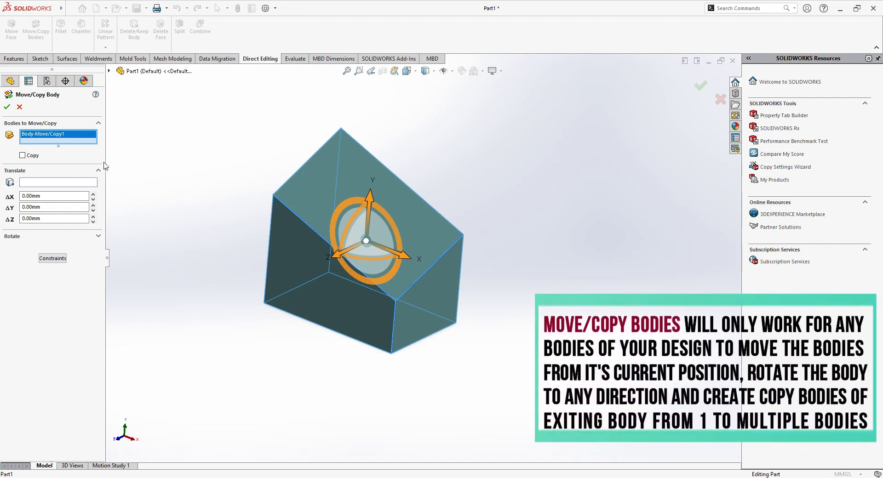
click(22, 156)
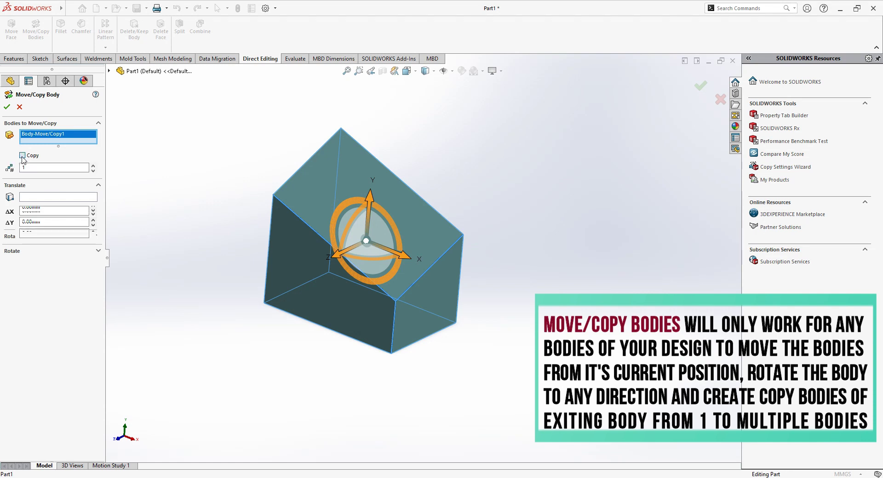
mouse_move(405, 255)
mouse_down()
mouse_move(582, 326)
mouse_move(550, 314)
mouse_up()
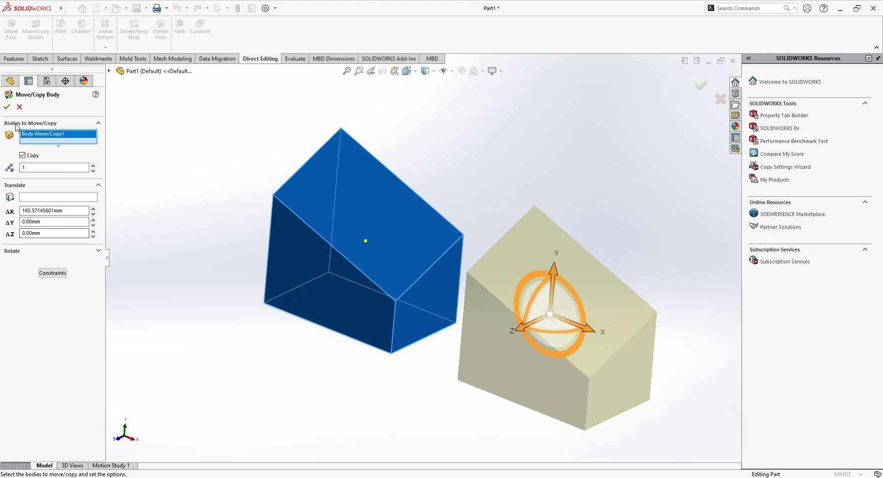
click(7, 107)
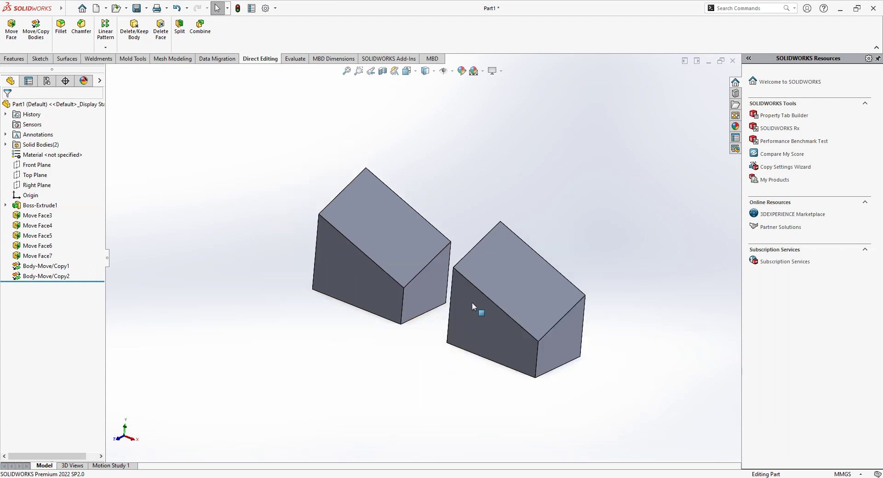
Step: Make four copies of the left block spaced 145.15 mm along Z as Body-Move/Copy3
scroll(517, 311, down, 2)
scroll(517, 311, up, 1)
scroll(380, 272, down, 1)
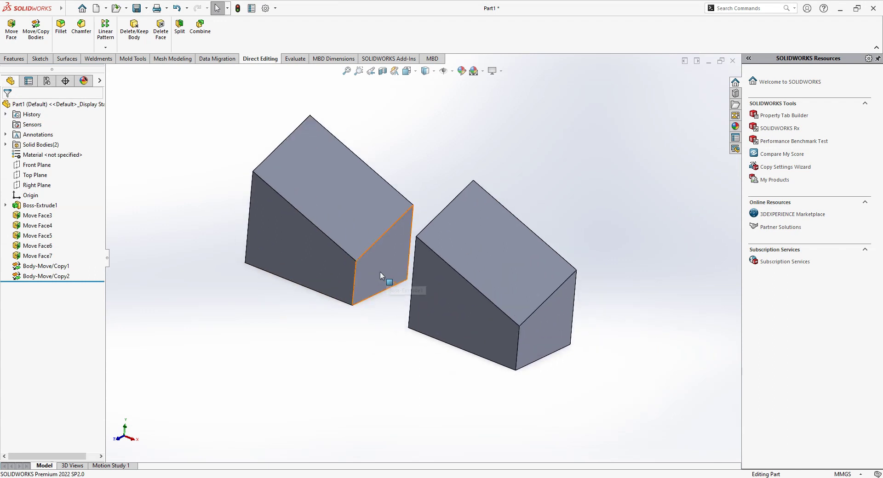
click(36, 28)
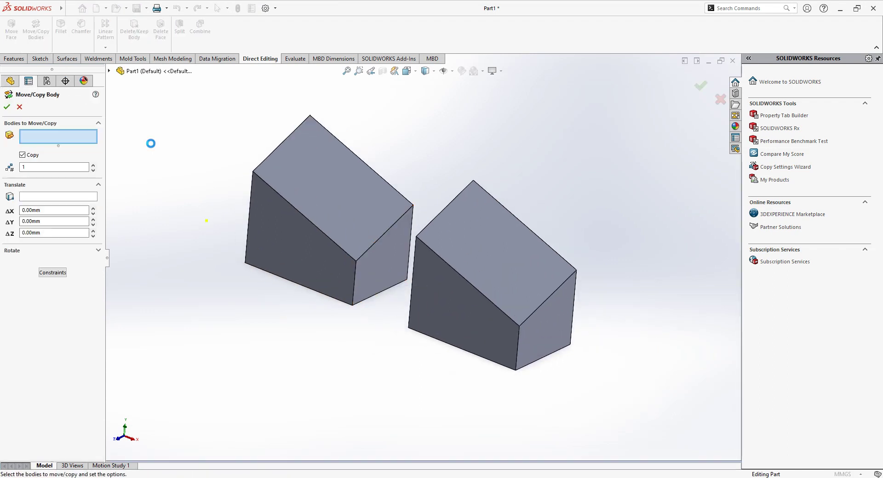
click(93, 165)
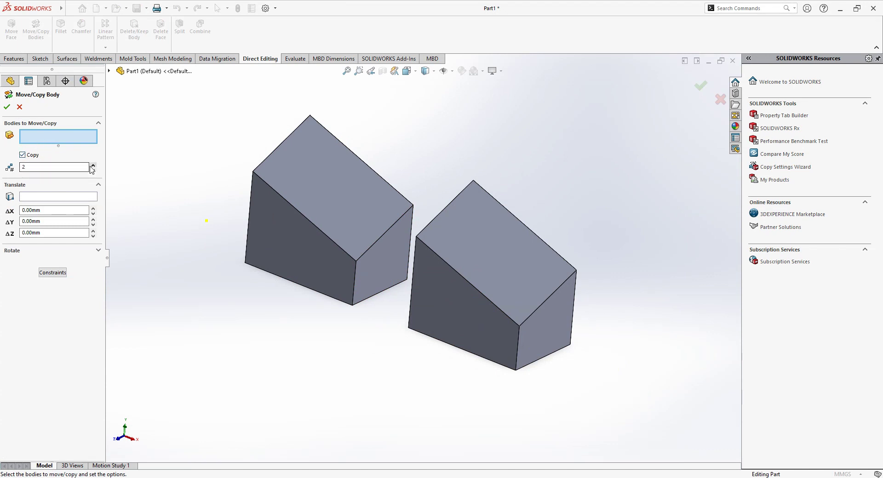
click(316, 203)
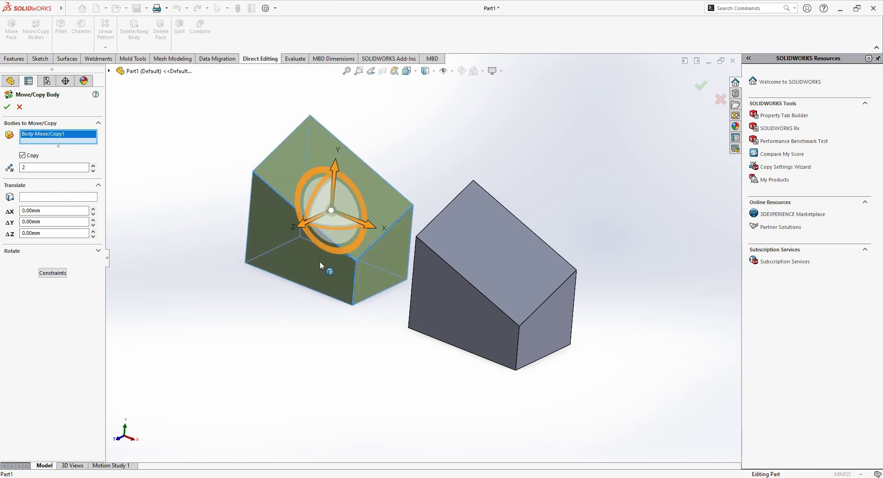
drag(301, 232, 222, 293)
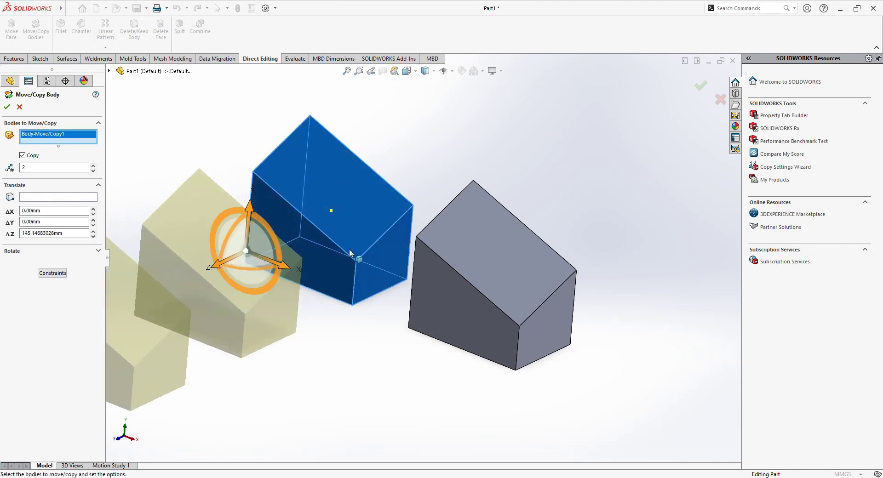
scroll(366, 287, up, 3)
scroll(363, 304, down, 2)
scroll(365, 307, up, 2)
scroll(342, 317, down, 1)
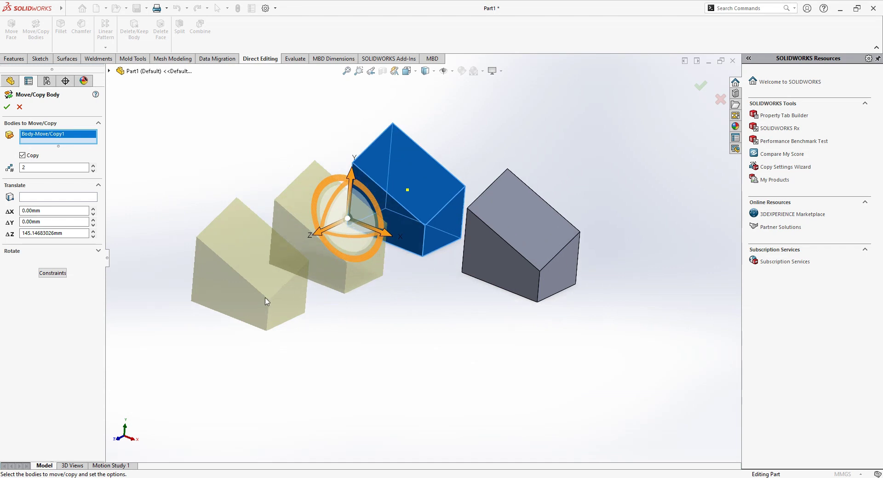
click(93, 165)
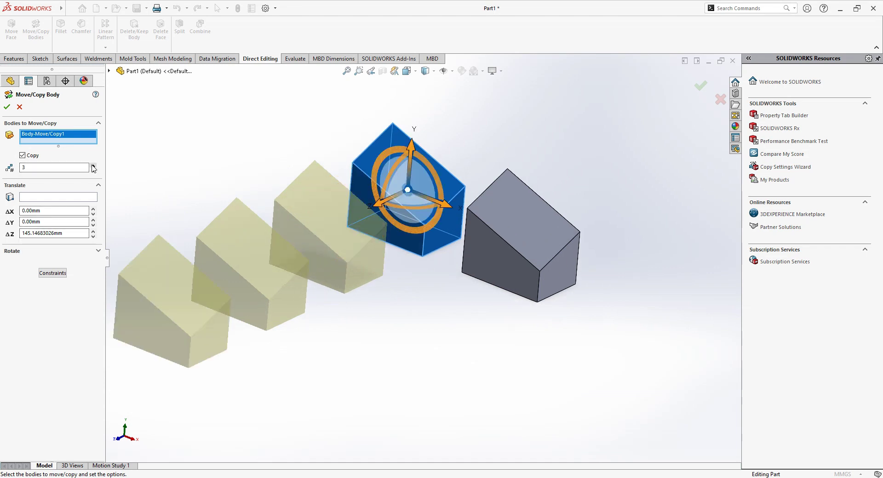
click(94, 166)
scroll(362, 235, up, 2)
scroll(363, 256, down, 1)
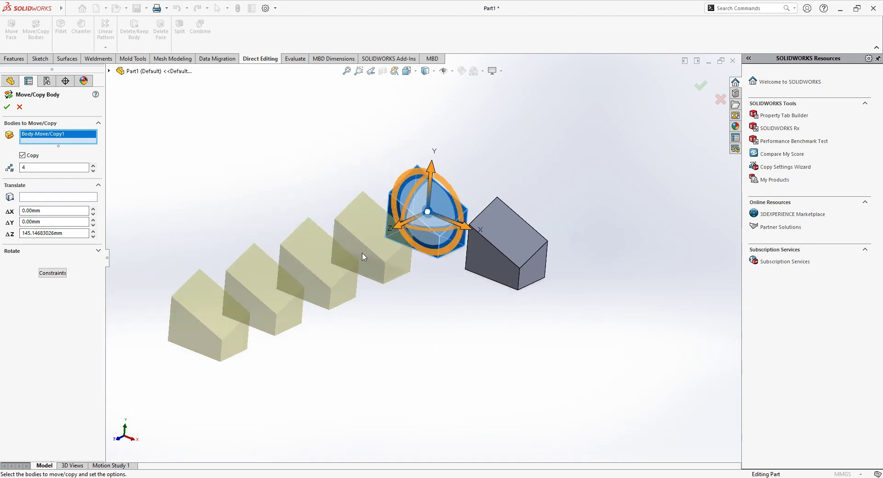
scroll(420, 262, down, 1)
scroll(421, 262, up, 2)
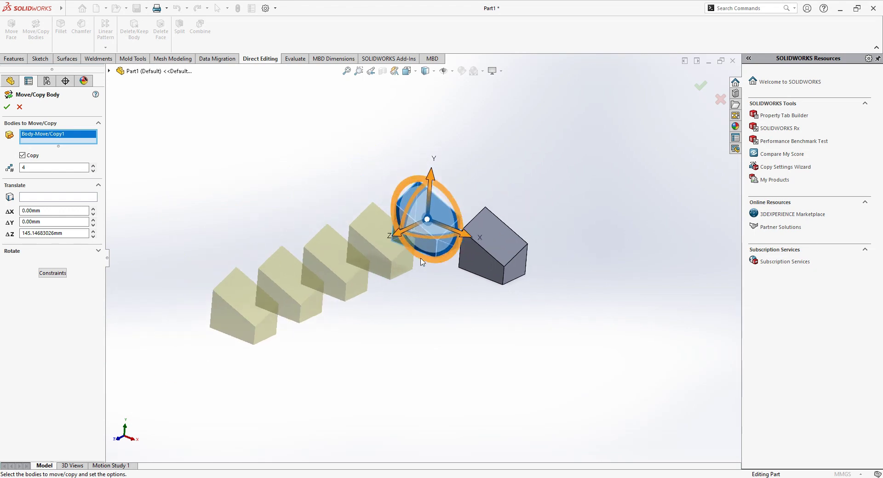
scroll(422, 262, down, 1)
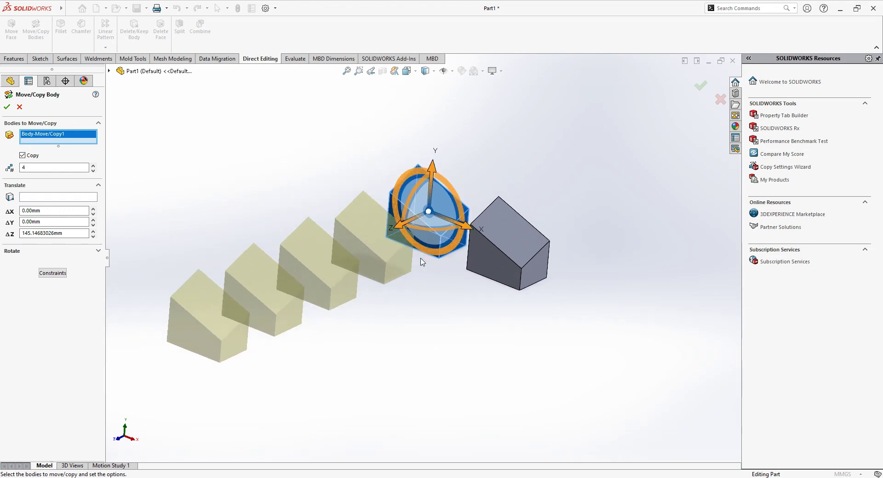
click(7, 107)
scroll(258, 197, up, 1)
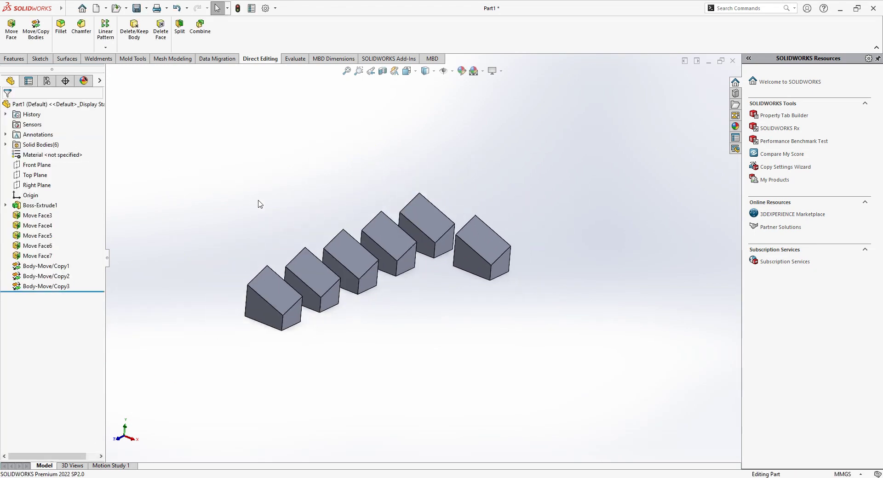
scroll(412, 289, down, 1)
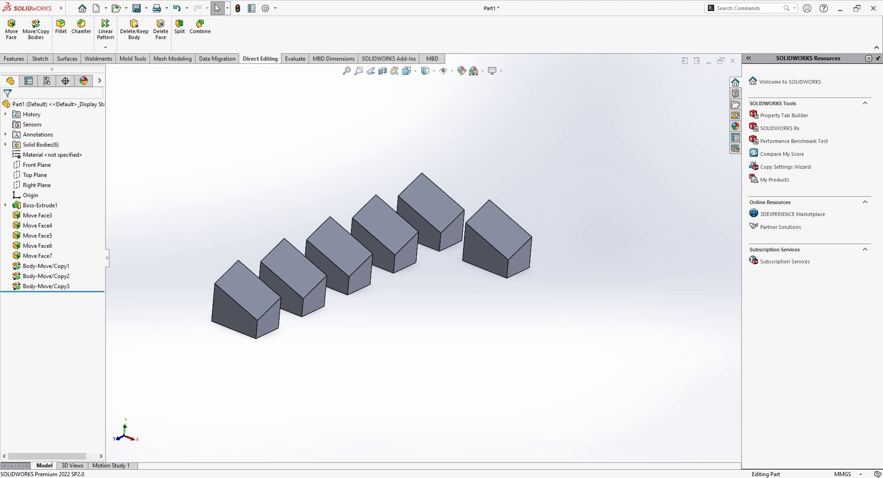
Step: Start a copy of the rightmost block with a 150° rotation about X
click(36, 30)
click(505, 231)
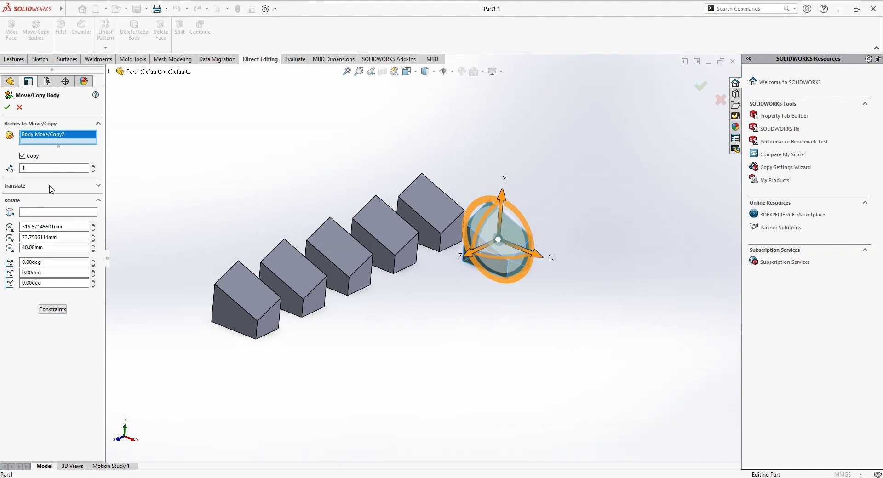
click(98, 202)
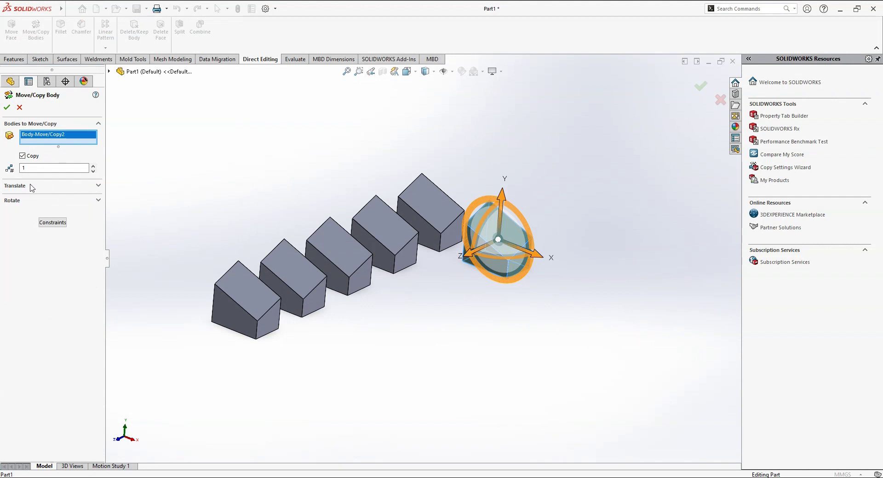
click(99, 186)
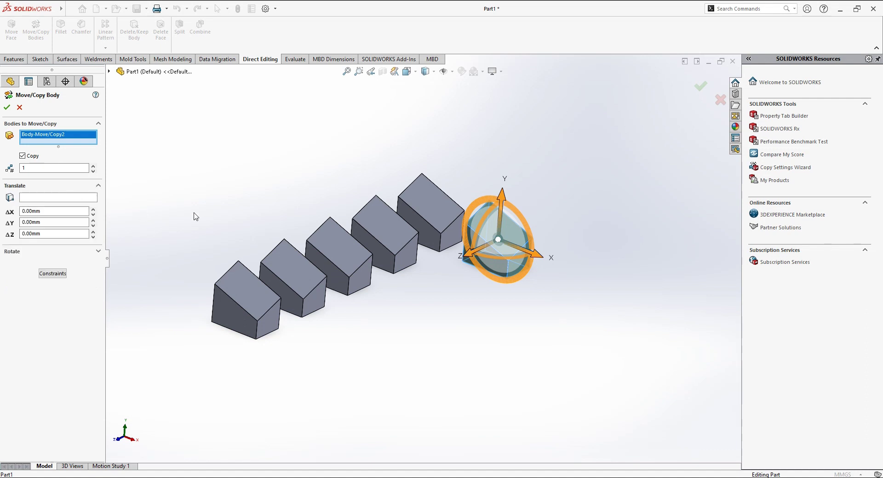
click(47, 255)
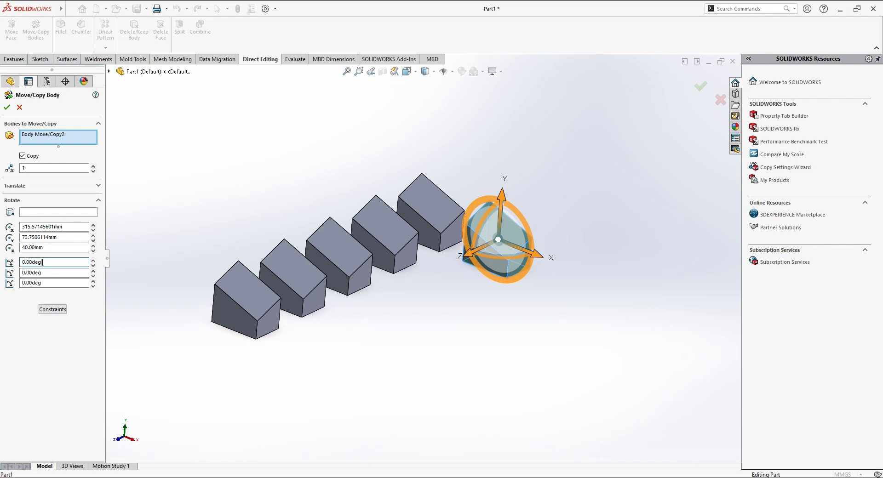
click(42, 262)
text(150)
key(Return)
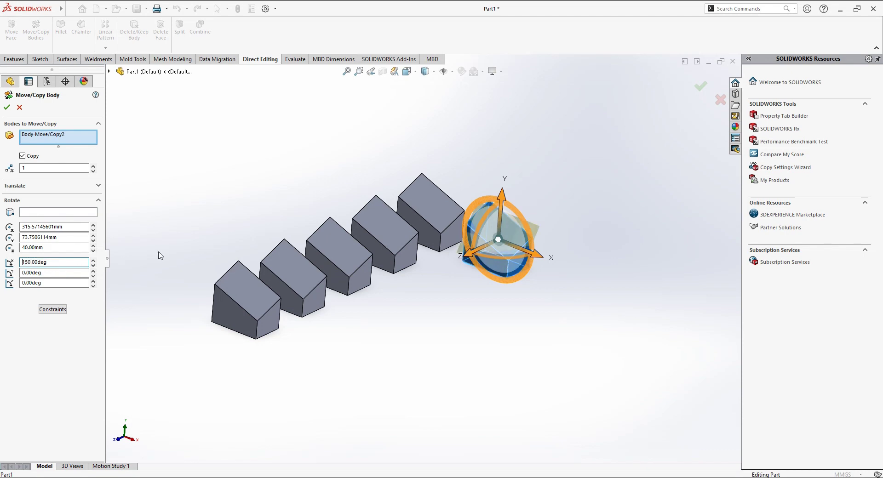
Step: Add a 40° rotation about Y and confirm the copy as Body-Move/Copy4
scroll(378, 210, down, 3)
scroll(374, 316, down, 3)
scroll(374, 316, up, 1)
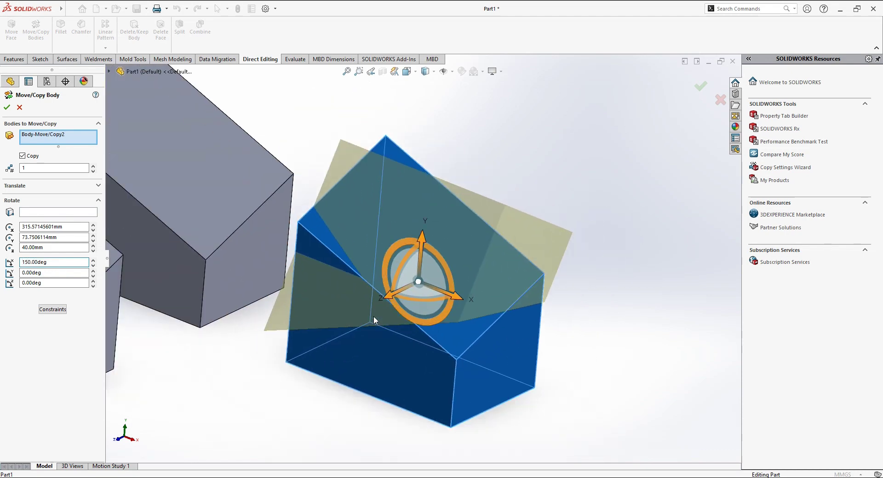
scroll(373, 316, down, 1)
scroll(378, 263, down, 1)
scroll(379, 260, down, 1)
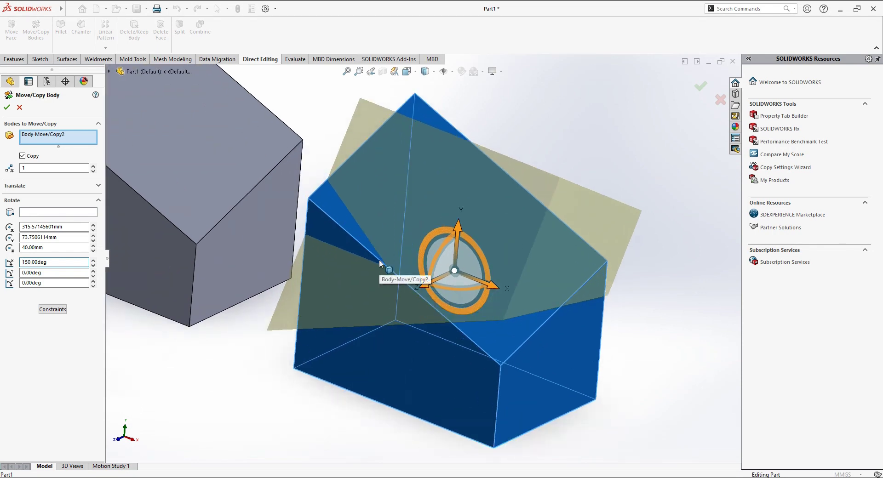
scroll(379, 260, up, 2)
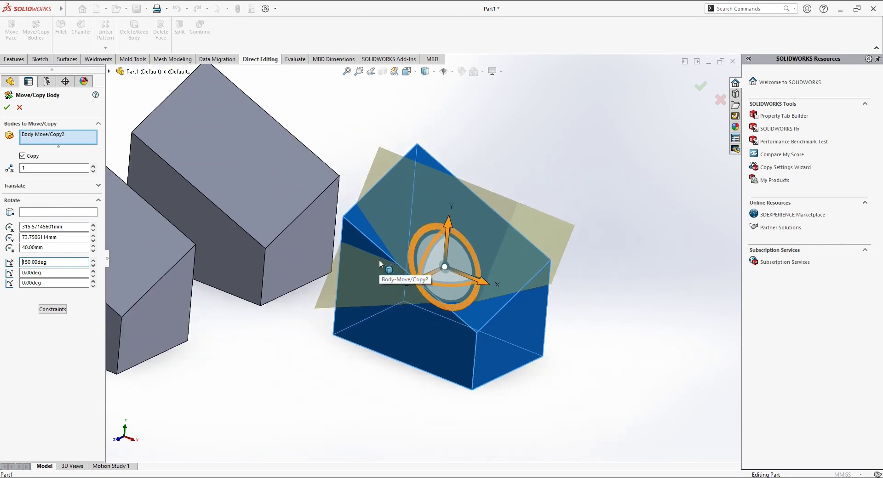
click(42, 273)
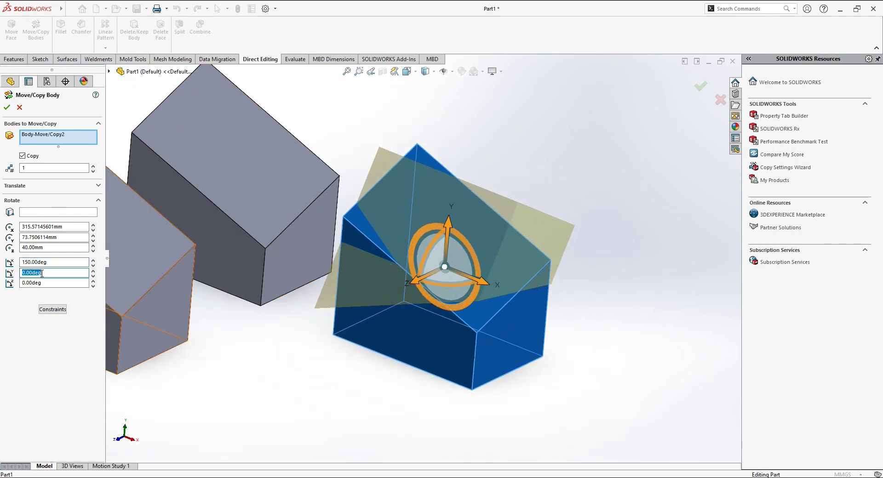
text(40)
key(Return)
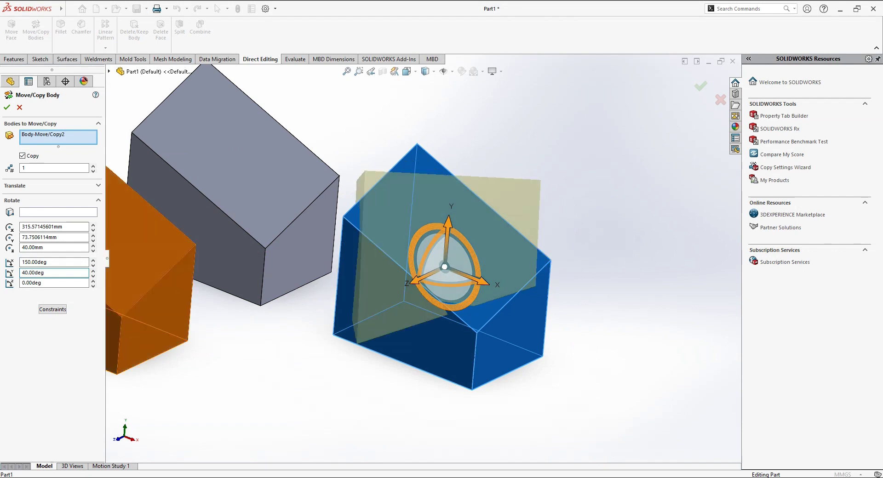
click(7, 107)
scroll(424, 243, up, 5)
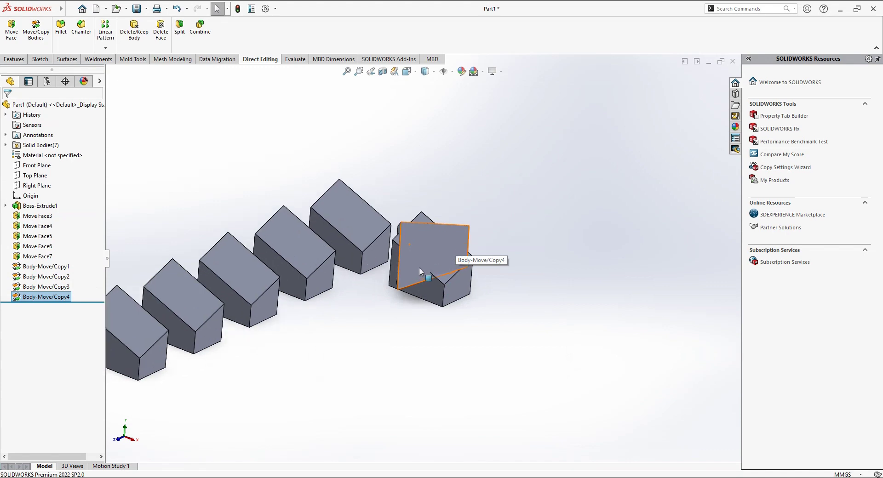
Step: Edit Body-Move/Copy4 with Copy unchecked so it moves the block instead of copying
right_click(44, 298)
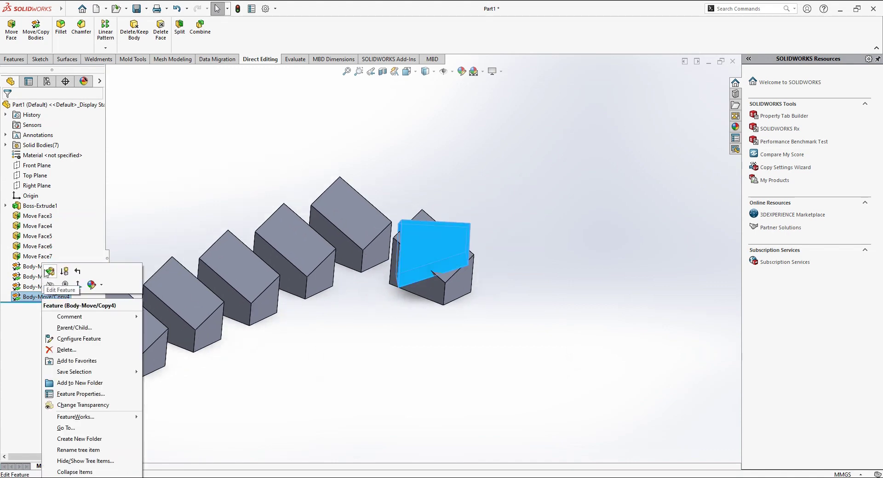
click(49, 271)
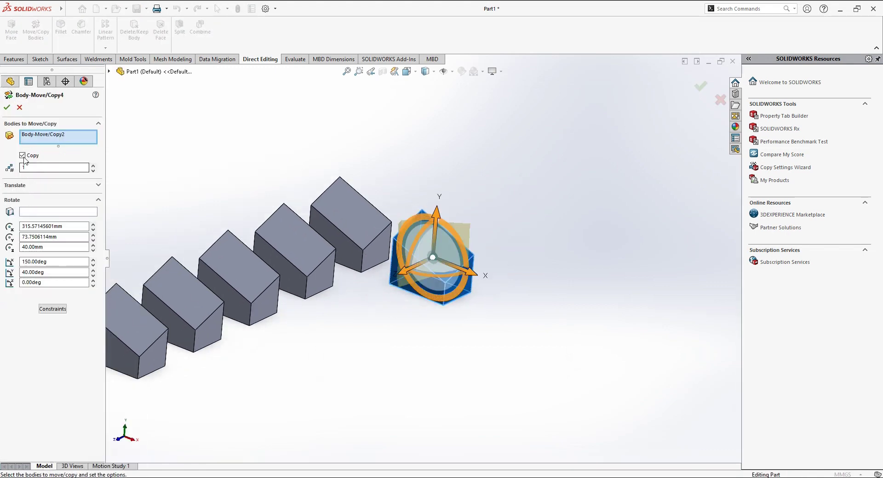
click(29, 172)
click(7, 107)
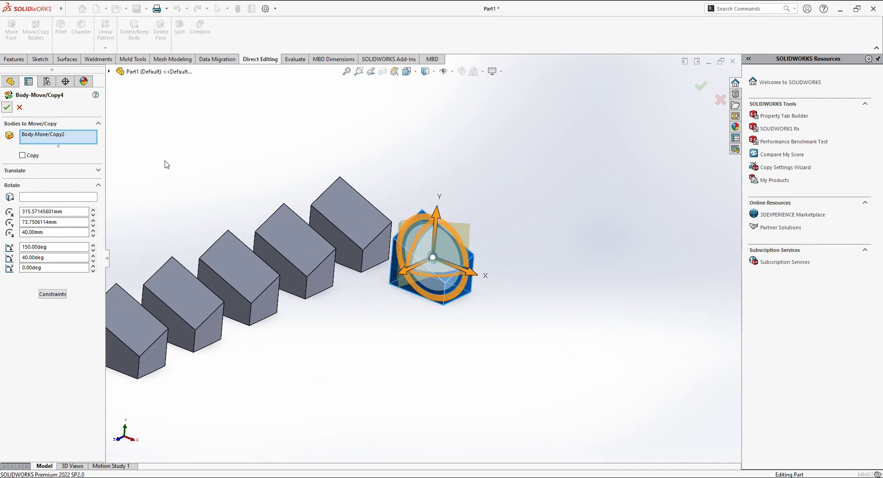
scroll(408, 253, down, 2)
scroll(407, 253, up, 1)
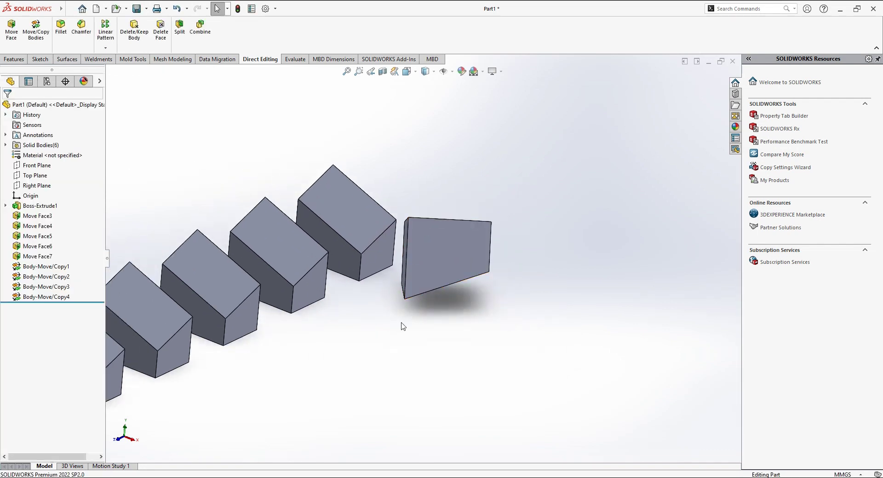
Step: Rotate the end block about 91.5° about Y without copying, as Body-Move/Copy5
click(36, 27)
click(438, 248)
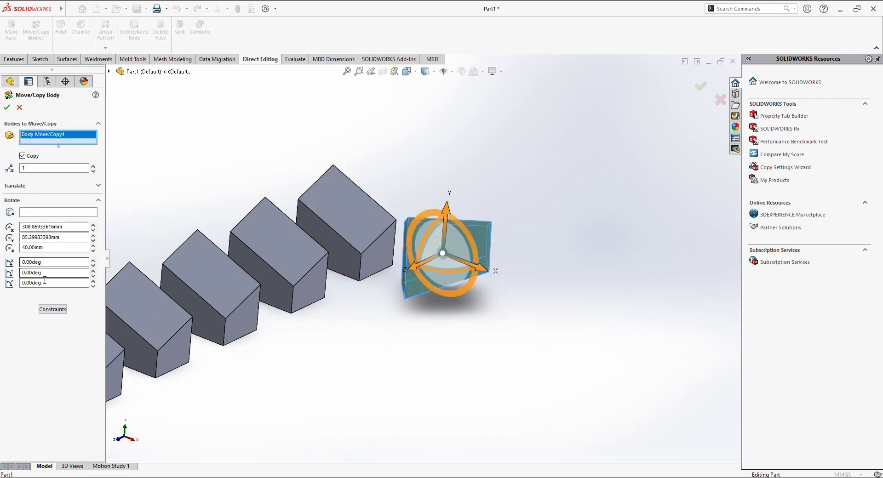
drag(469, 276, 396, 260)
mouse_move(482, 258)
mouse_down()
mouse_move(504, 243)
mouse_move(494, 249)
mouse_up()
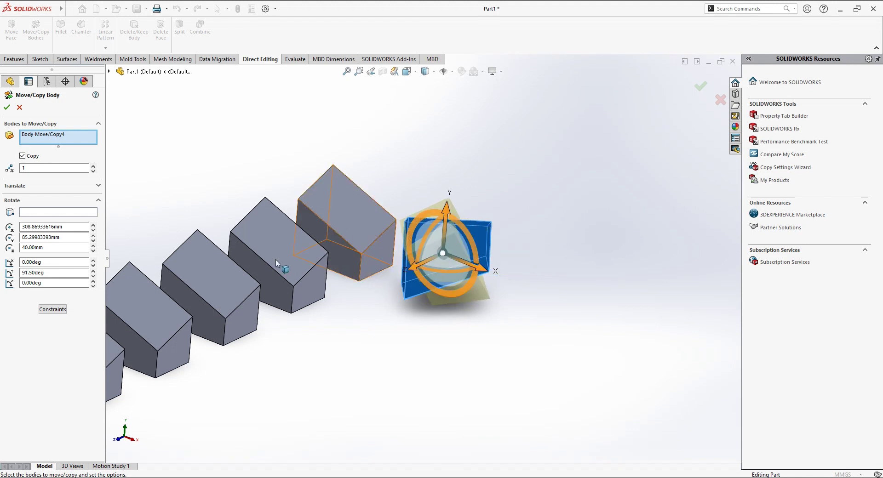
click(22, 157)
key(Return)
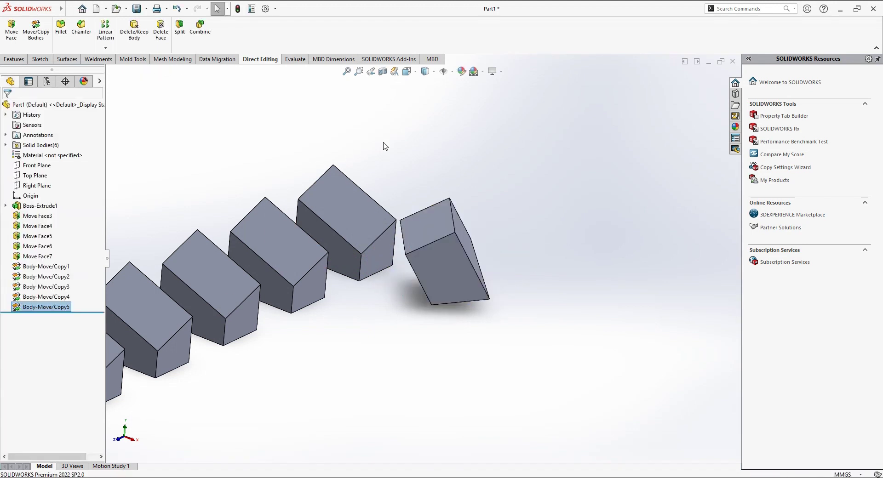
scroll(420, 201, up, 3)
scroll(309, 297, down, 2)
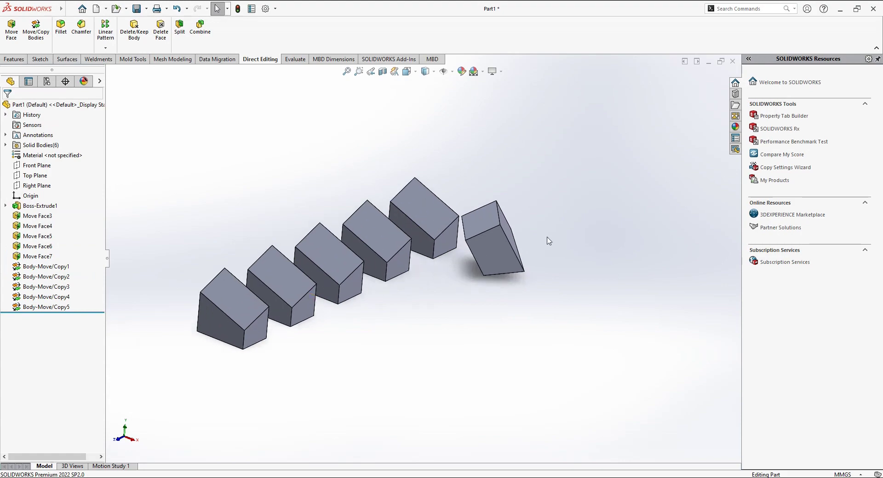